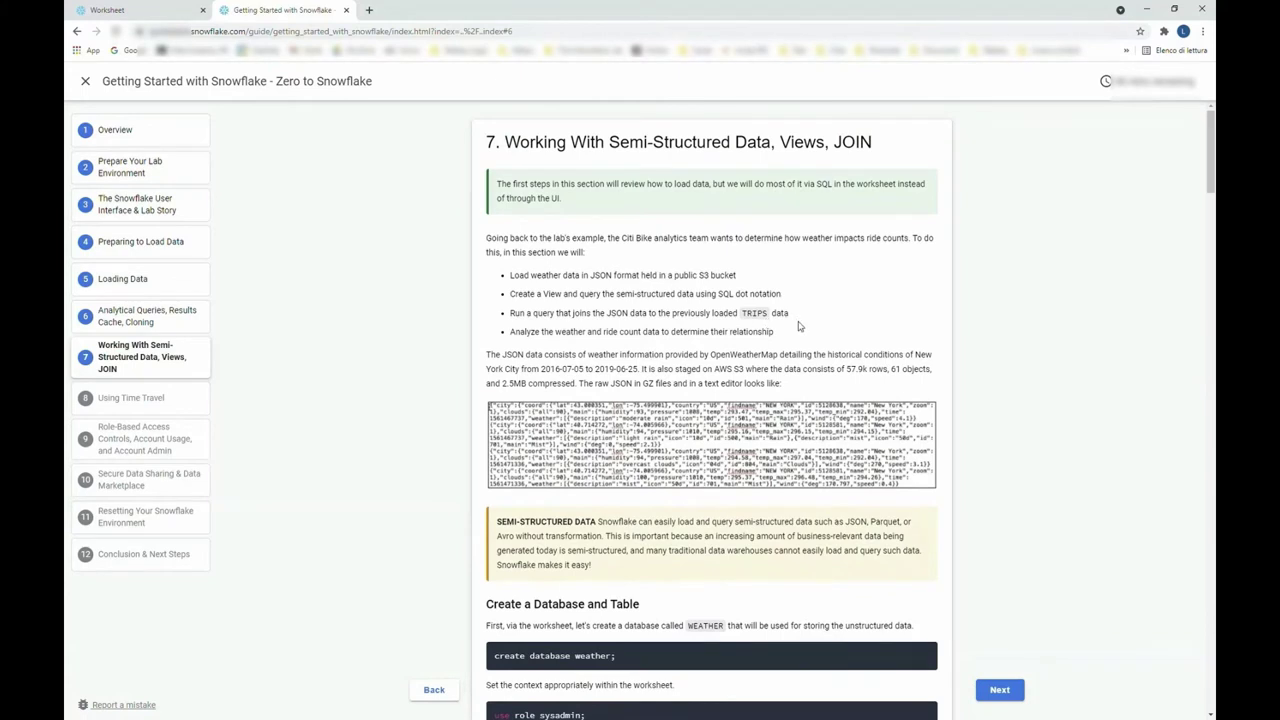
- Switch from the guide to the Snowflake console and create a database named WEATHER, previewing its SQL statement before finishing
{"action": "scroll", "coordinate": [799, 326], "scroll_direction": "down", "scroll_amount": 1}
{"action": "scroll", "coordinate": [785, 350], "scroll_direction": "up", "scroll_amount": 1}
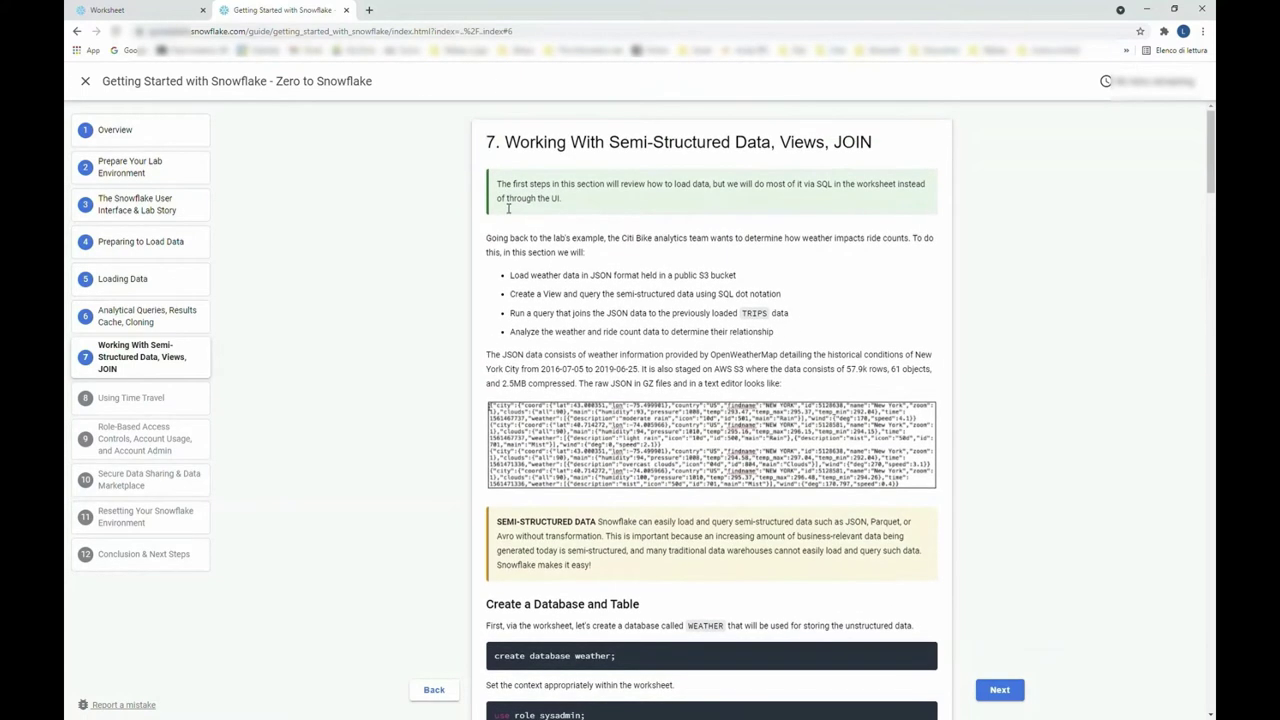
{"action": "left_click", "coordinate": [156, 12]}
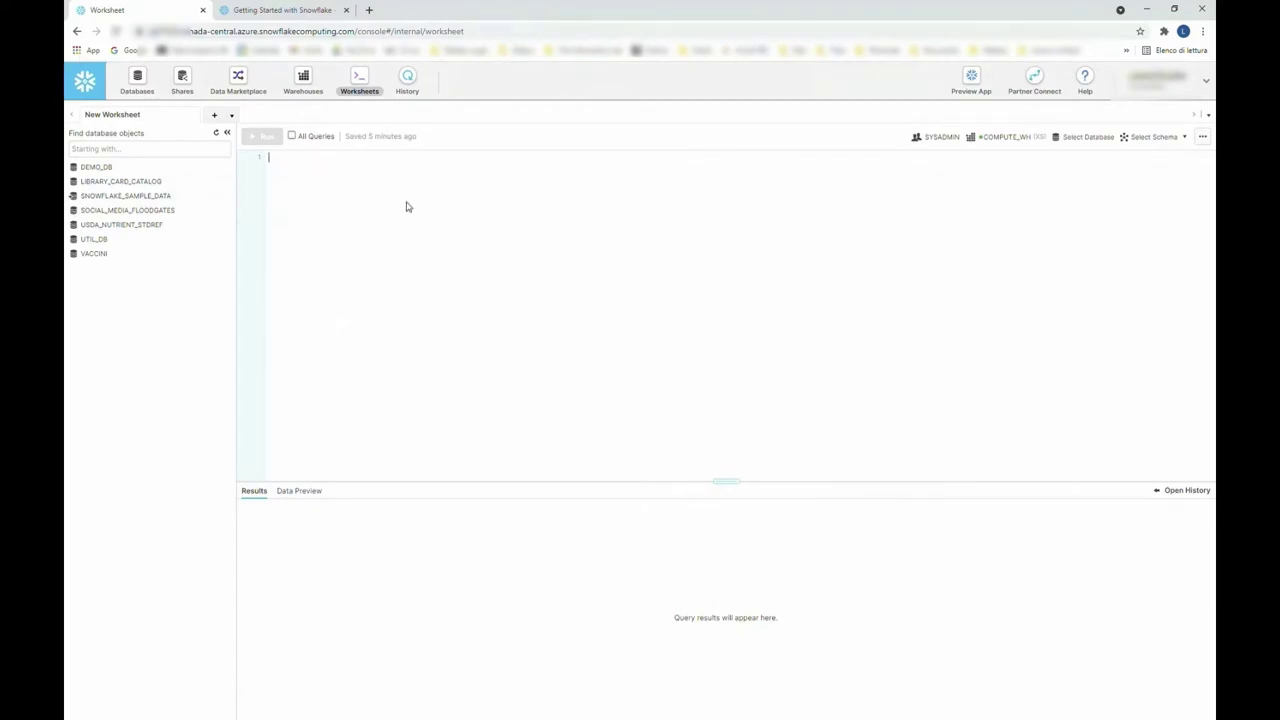
{"action": "left_click", "coordinate": [146, 88]}
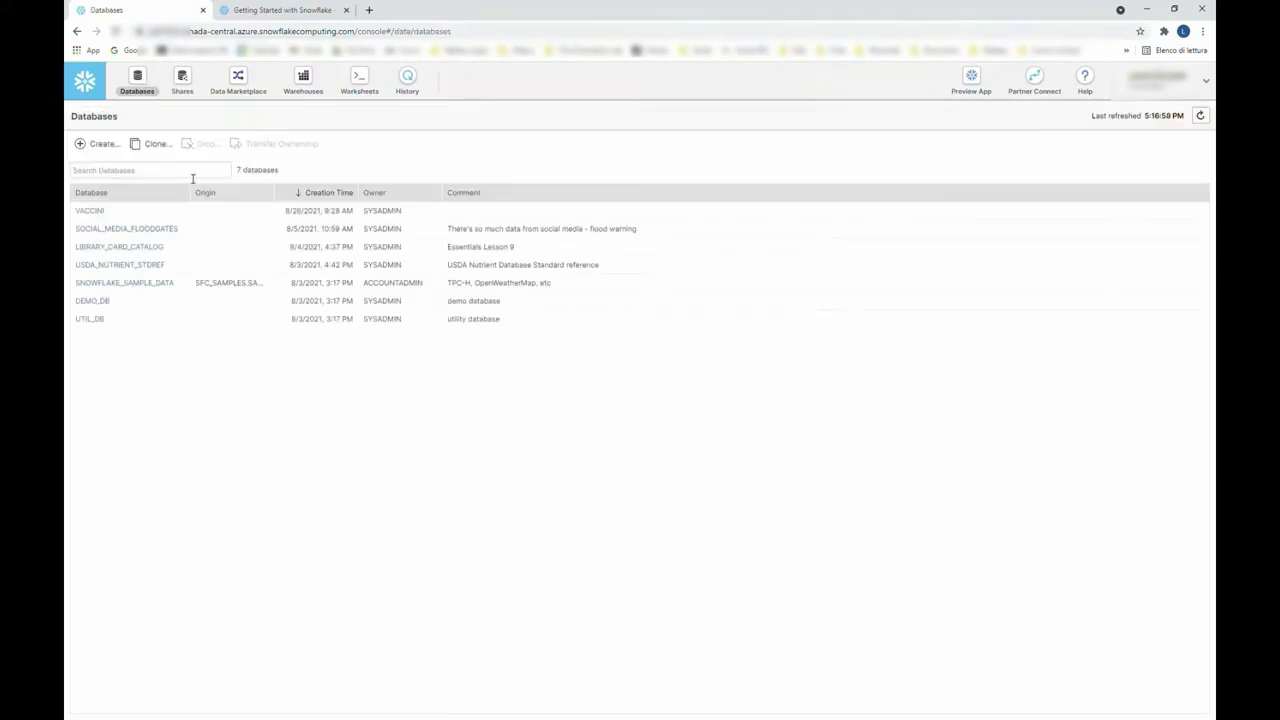
{"action": "left_click", "coordinate": [102, 144]}
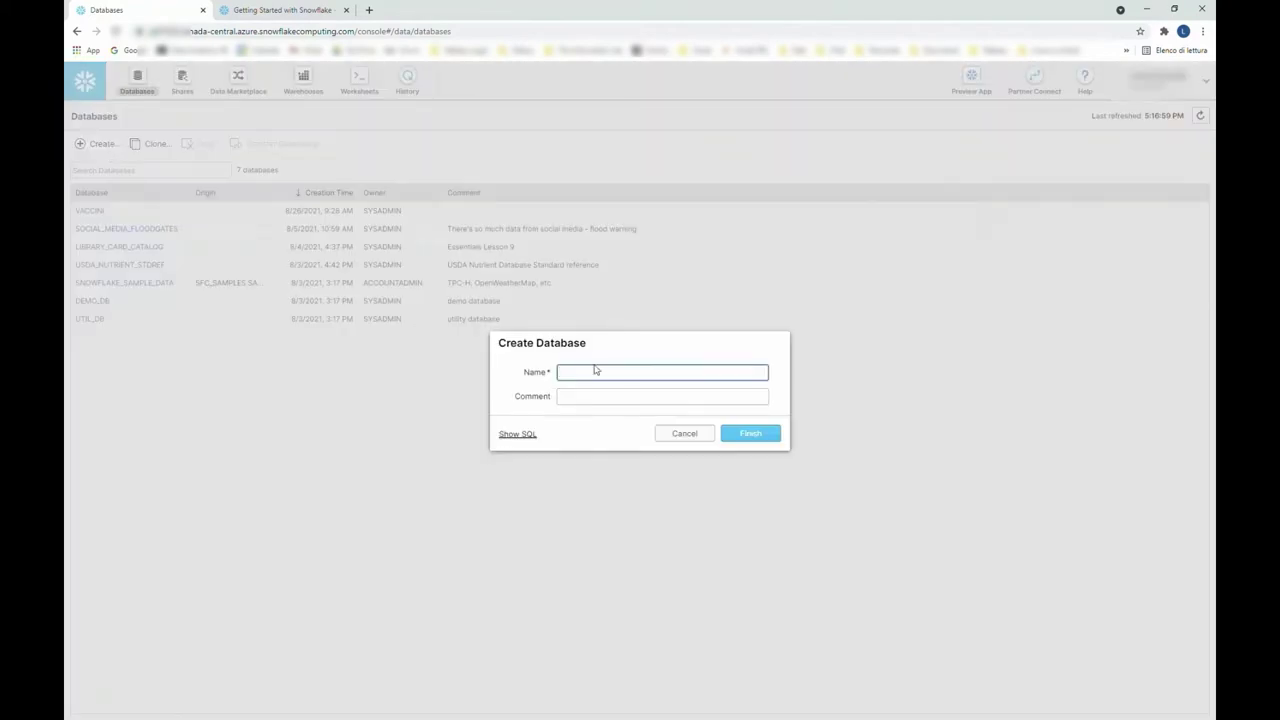
{"action": "type", "text": "WEATHER"}
{"action": "left_click", "coordinate": [533, 436]}
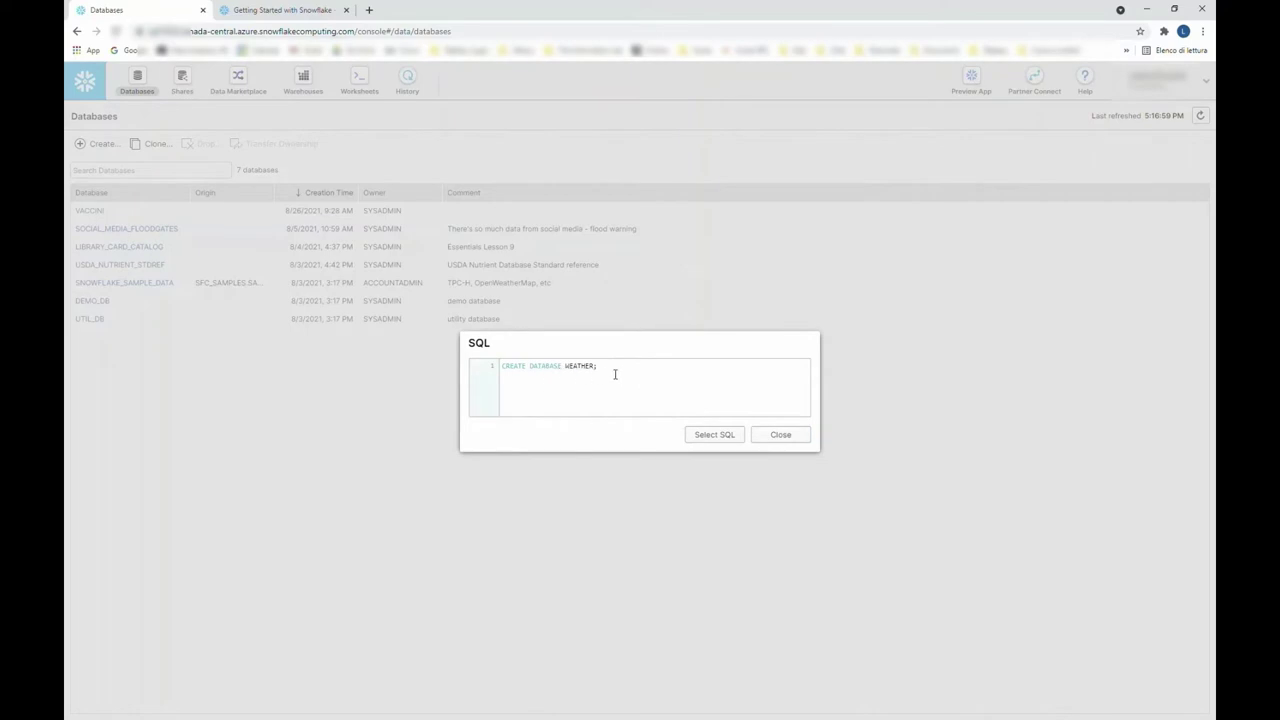
{"action": "left_click", "coordinate": [799, 435]}
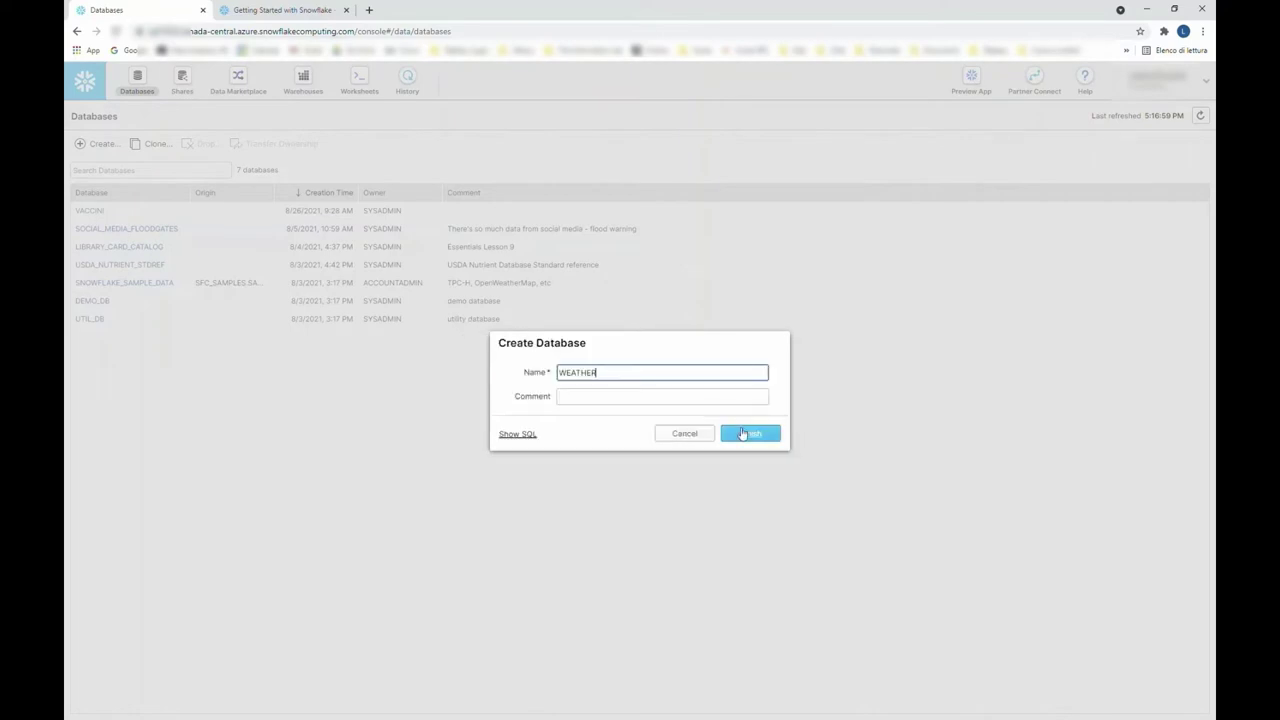
{"action": "left_click", "coordinate": [749, 440]}
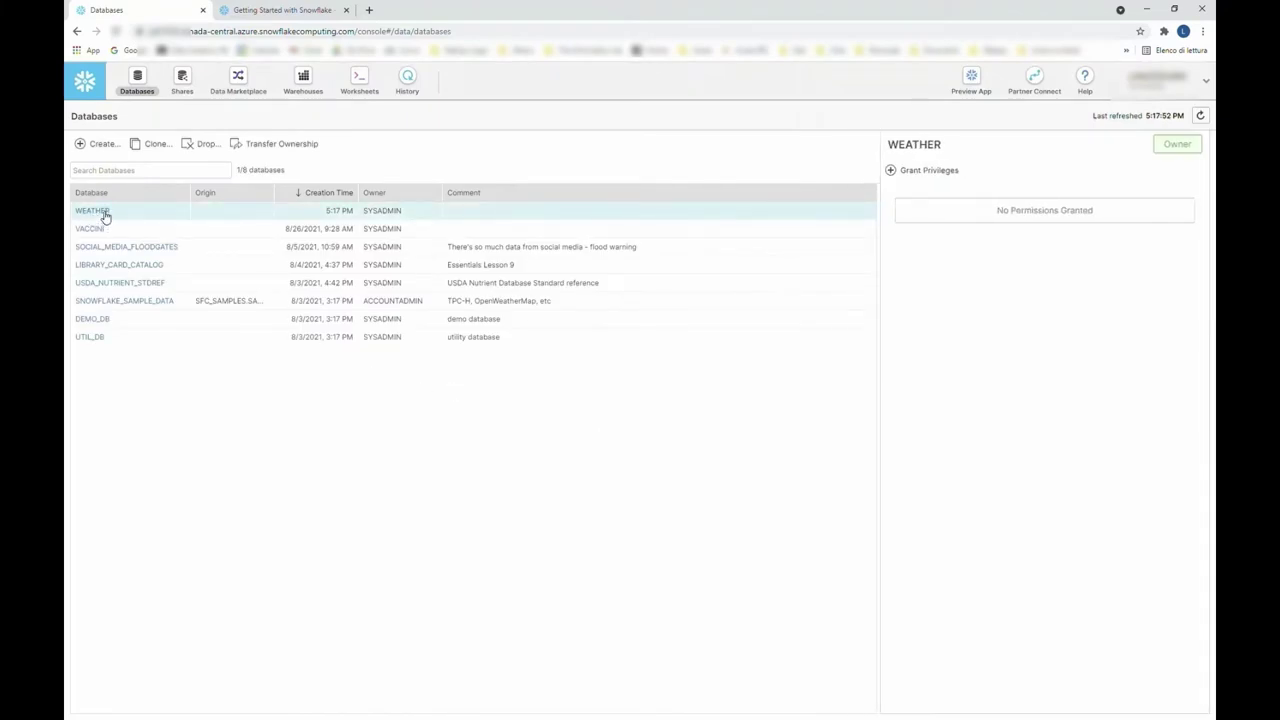
- Create a table named JSON_WEATHER_DATA in the WEATHER database's PUBLIC schema with one column V of type VARIANT
{"action": "left_click", "coordinate": [92, 211]}
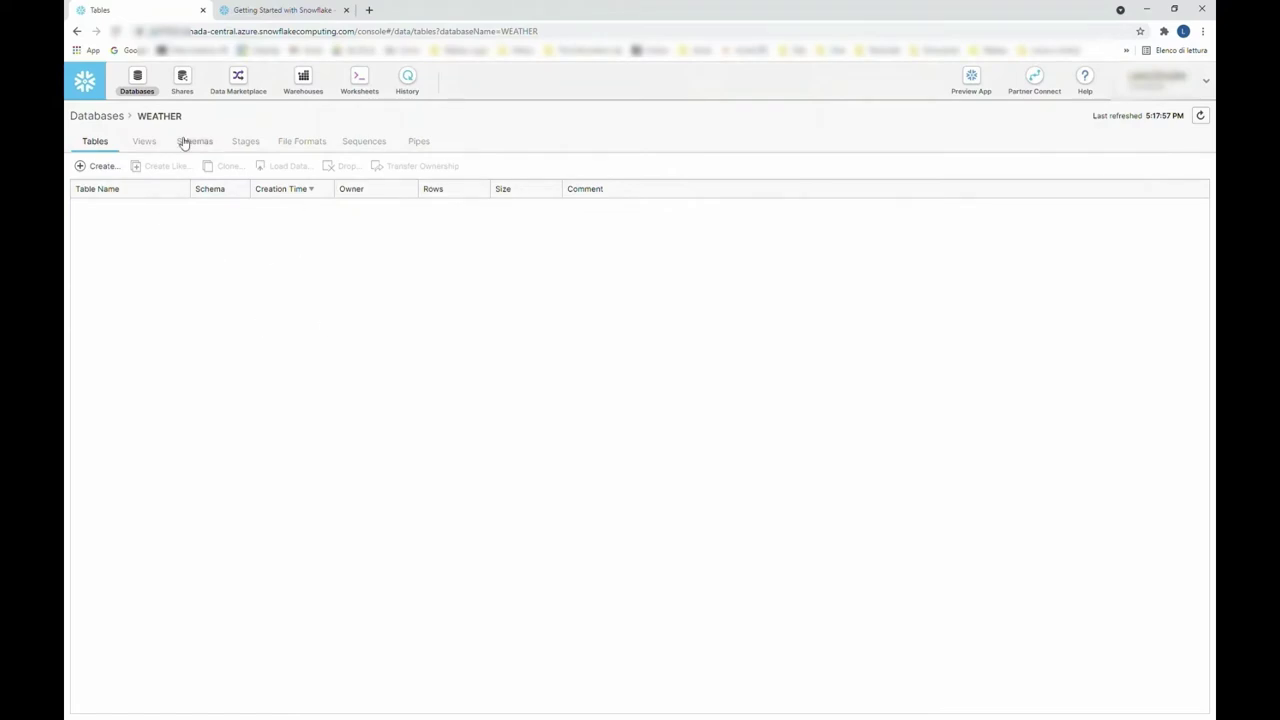
{"action": "left_click", "coordinate": [100, 167]}
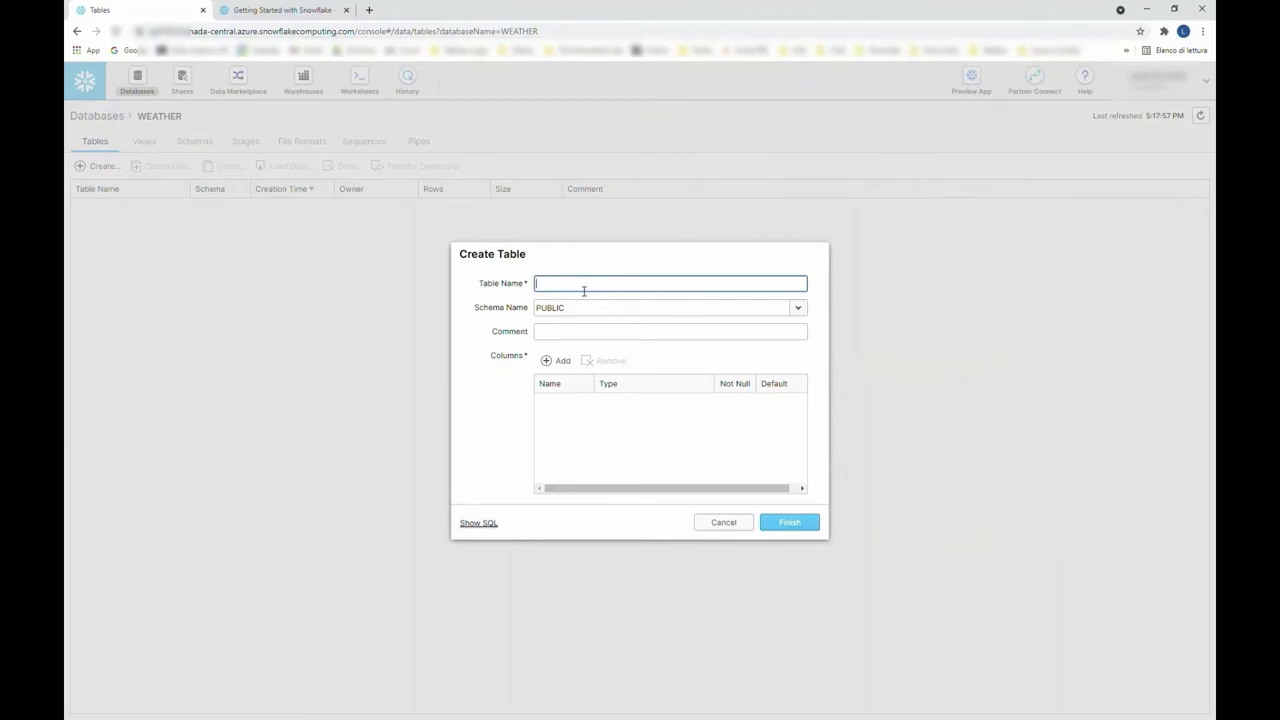
{"action": "type", "text": "JSON_WEATHER_DATA"}
{"action": "left_click", "coordinate": [554, 360]}
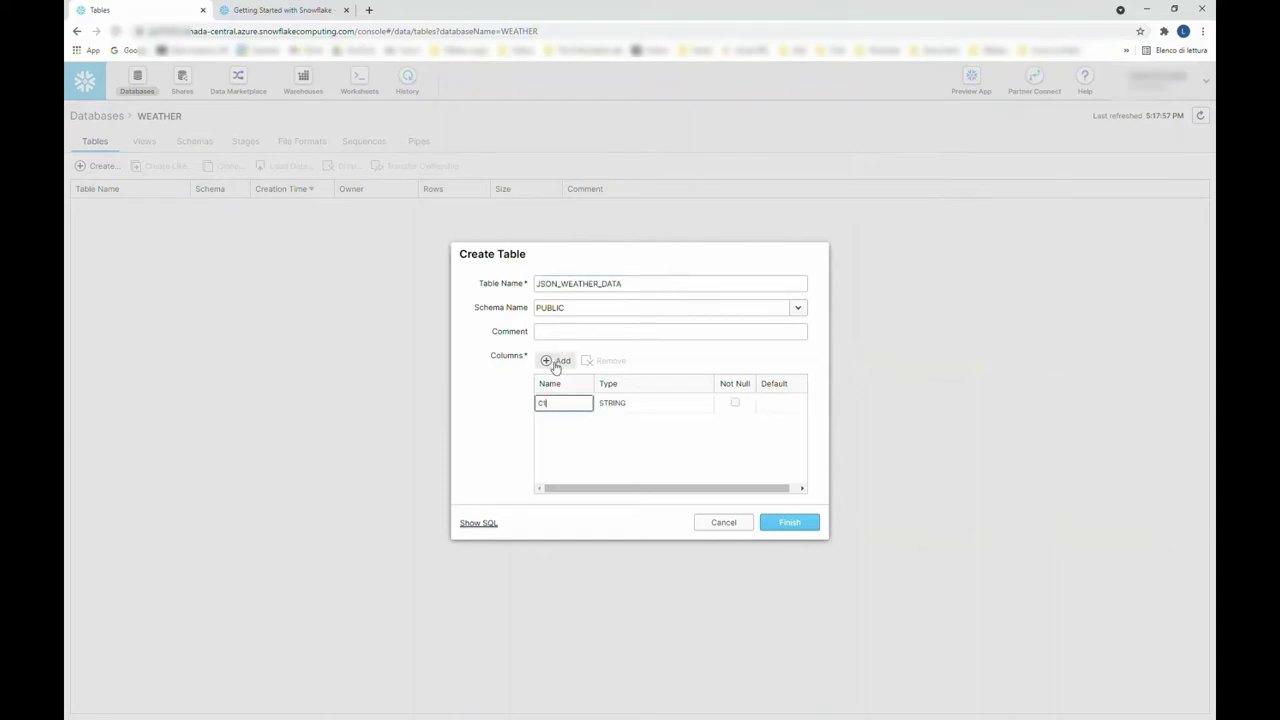
{"action": "type", "text": "V"}
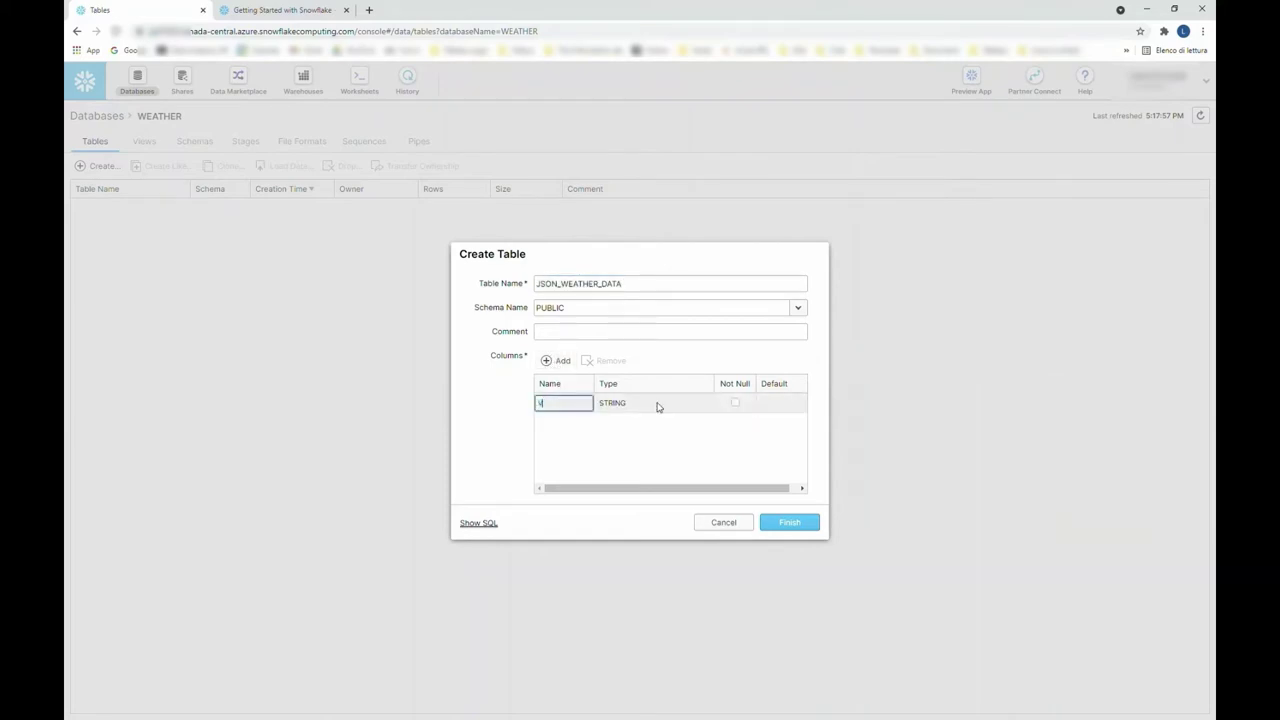
{"action": "left_click", "coordinate": [662, 406]}
{"action": "left_click", "coordinate": [704, 404]}
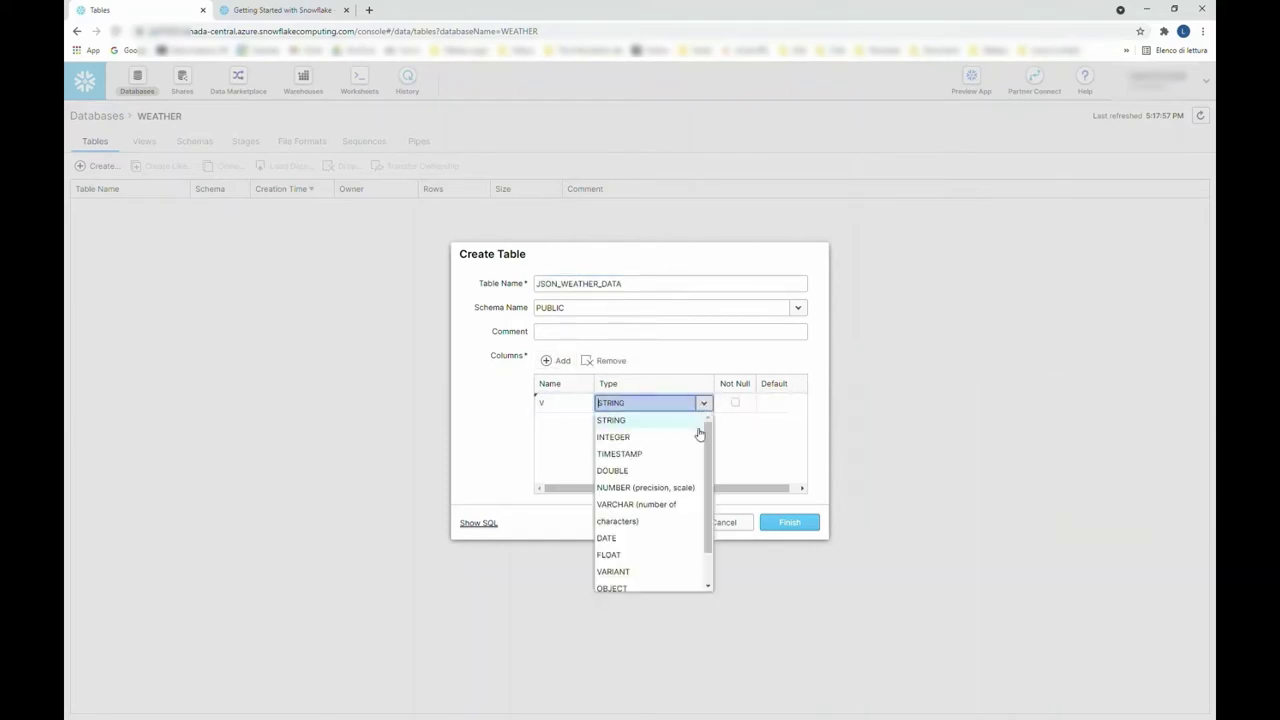
{"action": "left_click", "coordinate": [637, 569]}
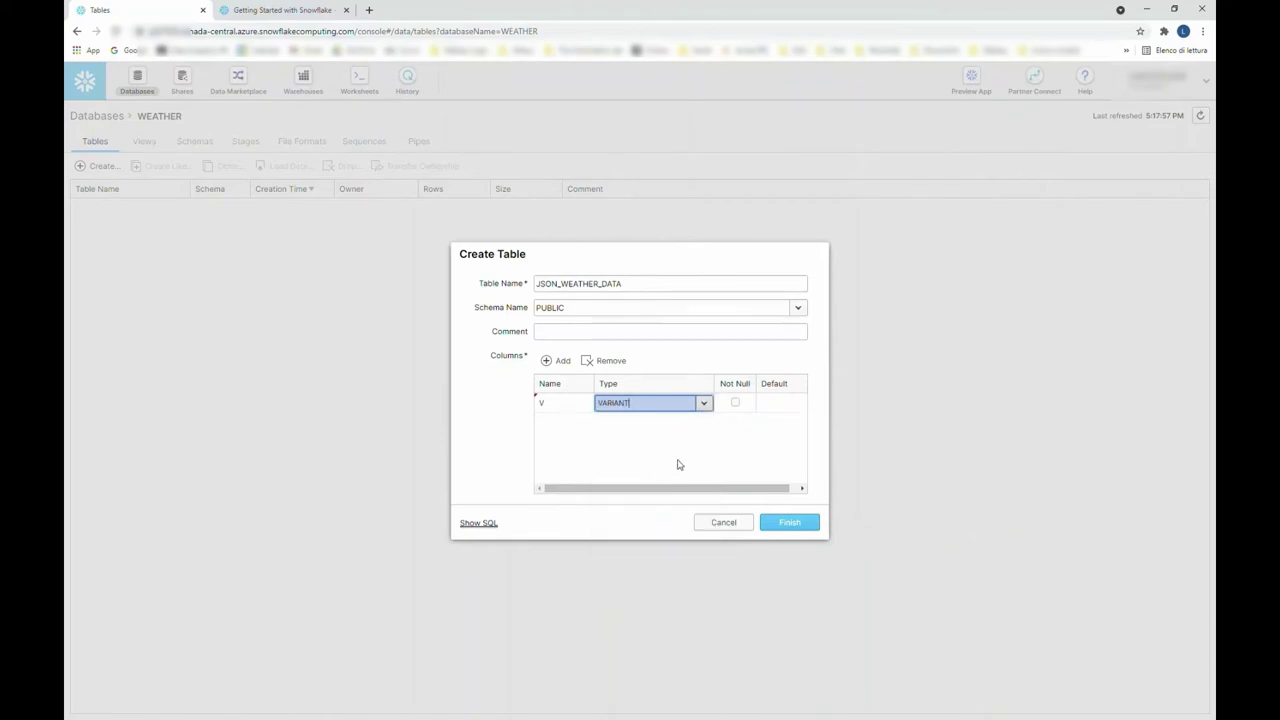
{"action": "left_click", "coordinate": [709, 460]}
{"action": "left_click", "coordinate": [800, 524]}
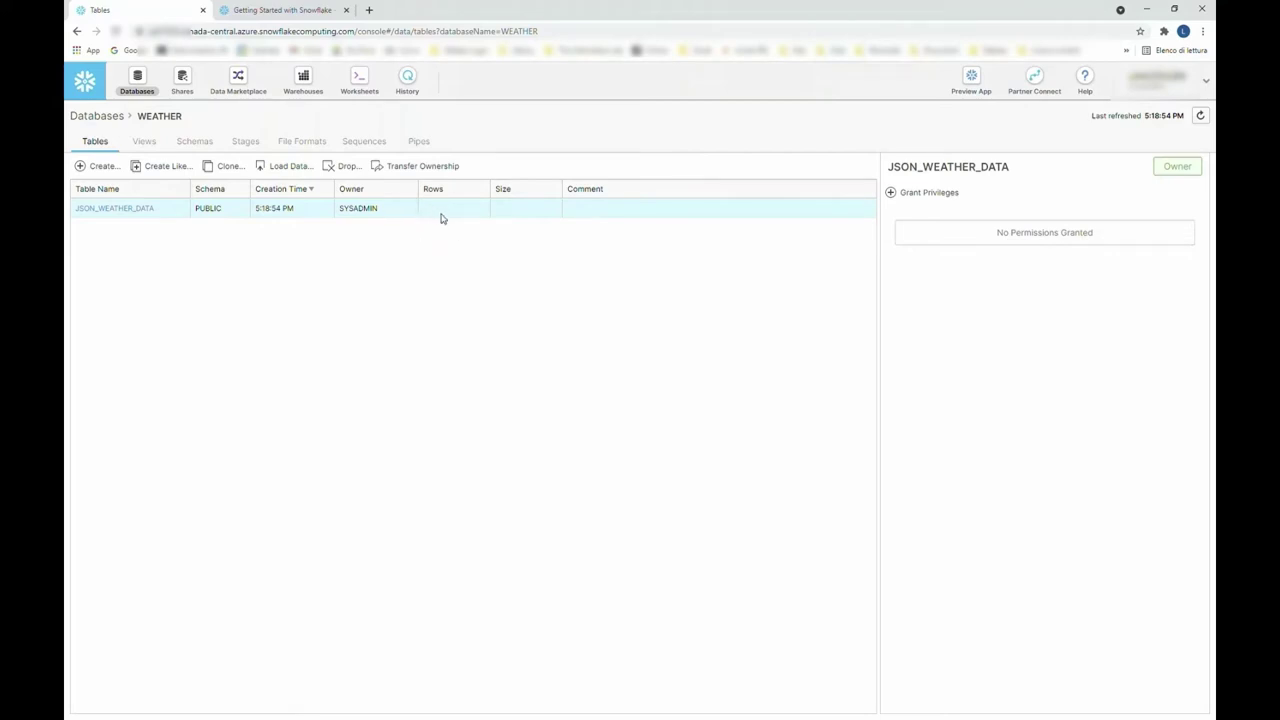
- Create an Amazon S3 stage named NYC_WEATHER in the PUBLIC schema with the URL s3://snowflake-workshop-lab/weather-nyc
{"action": "left_click", "coordinate": [248, 142]}
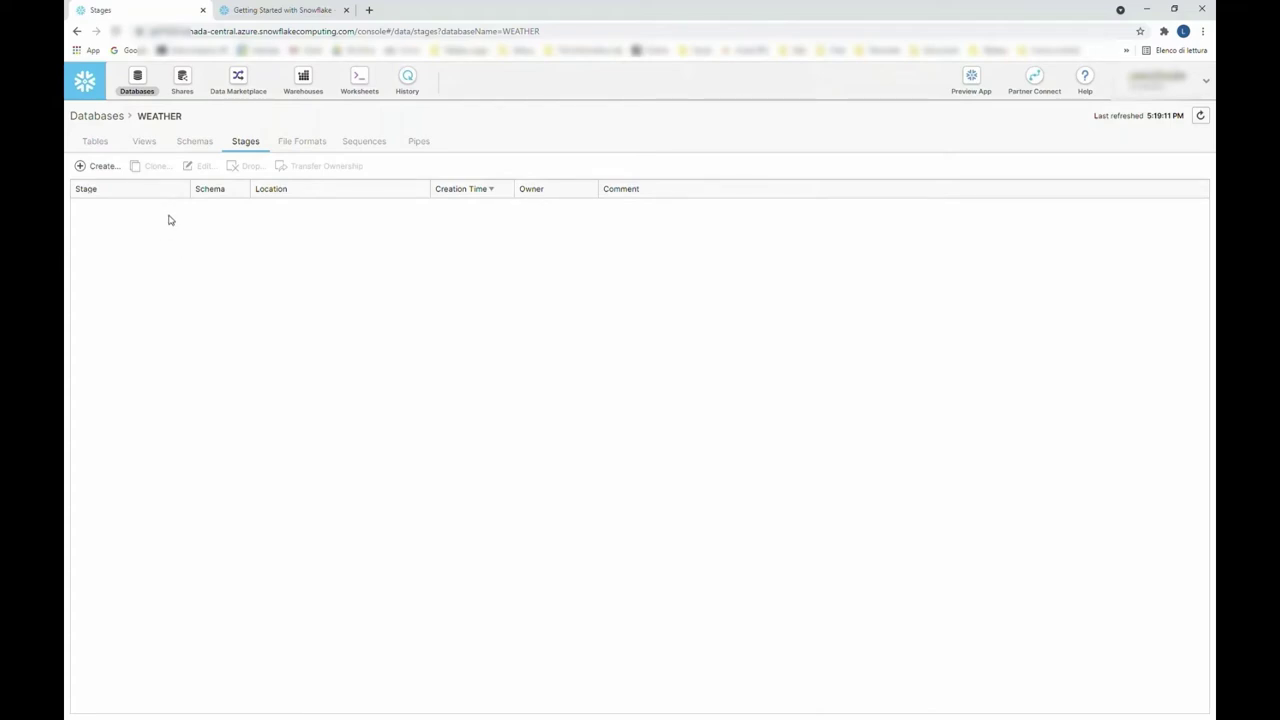
{"action": "left_click", "coordinate": [103, 167]}
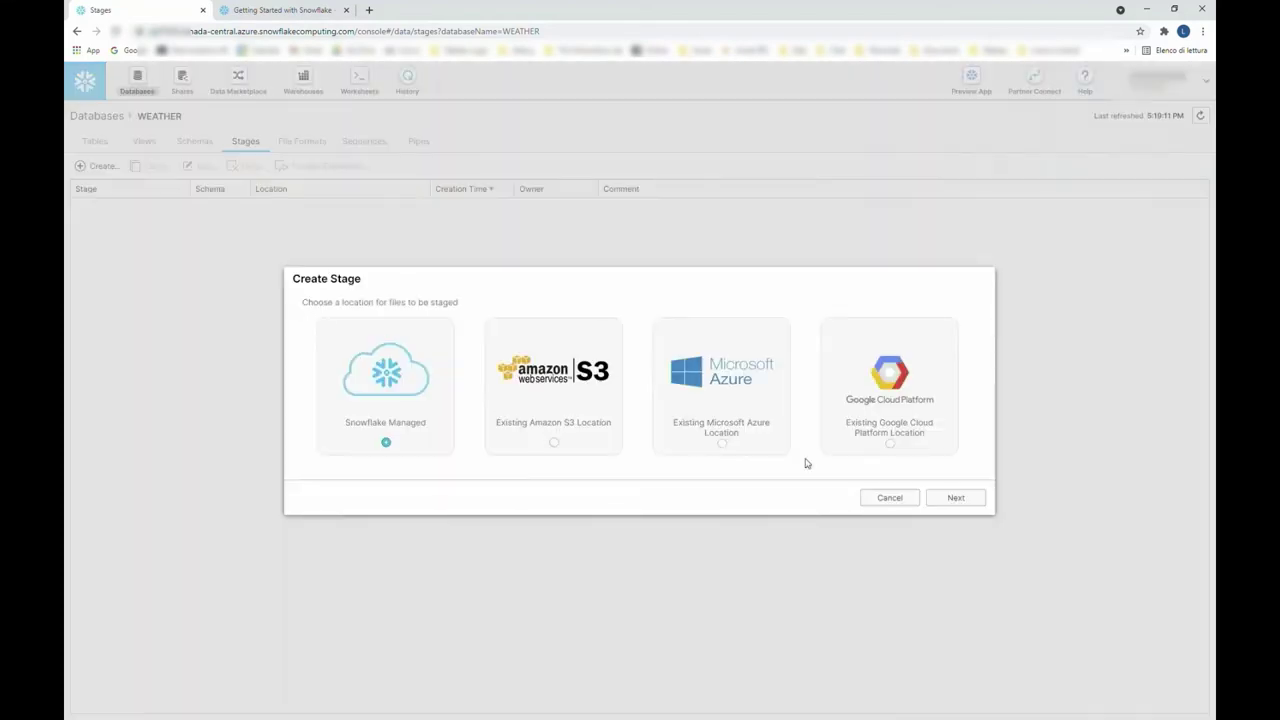
{"action": "left_click", "coordinate": [576, 432]}
{"action": "left_click", "coordinate": [955, 498]}
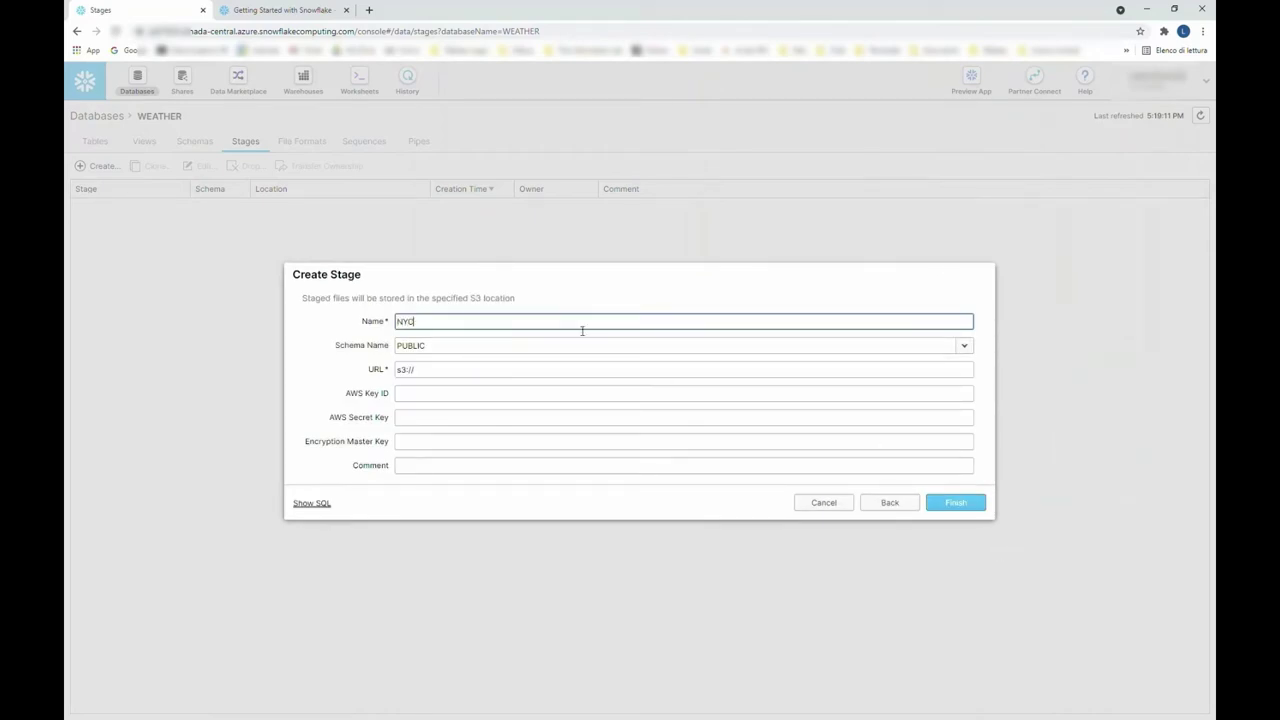
{"action": "type", "text": "NYC_WEATHER"}
{"action": "left_click", "coordinate": [443, 370]}
{"action": "left_click", "coordinate": [443, 370]}
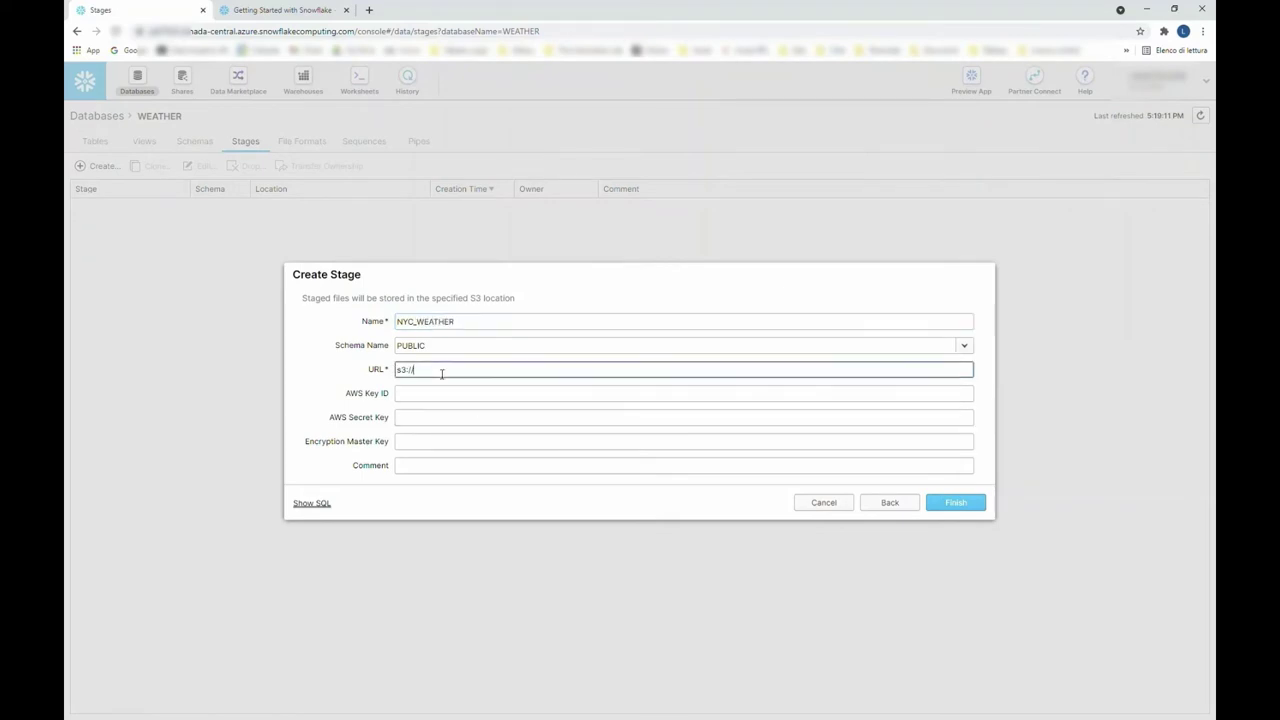
{"action": "type", "text": "snowflake-workshop-lab/weather-nyc"}
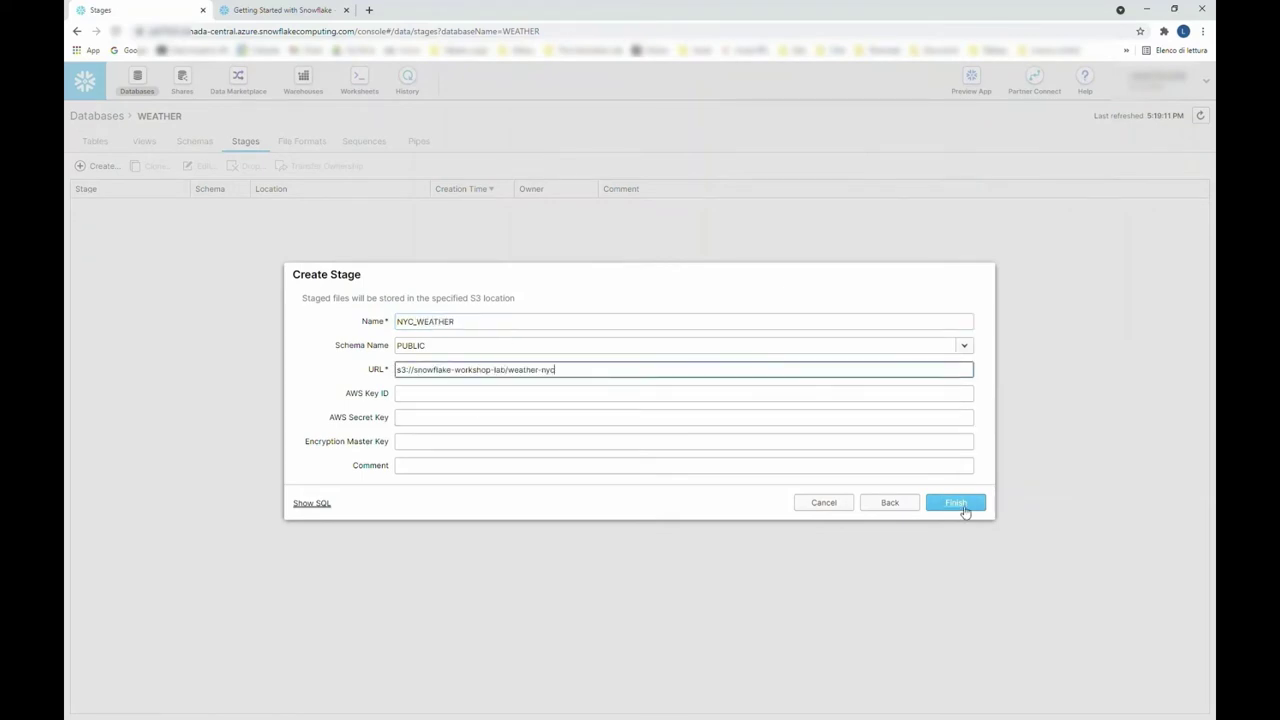
{"action": "left_click", "coordinate": [960, 505]}
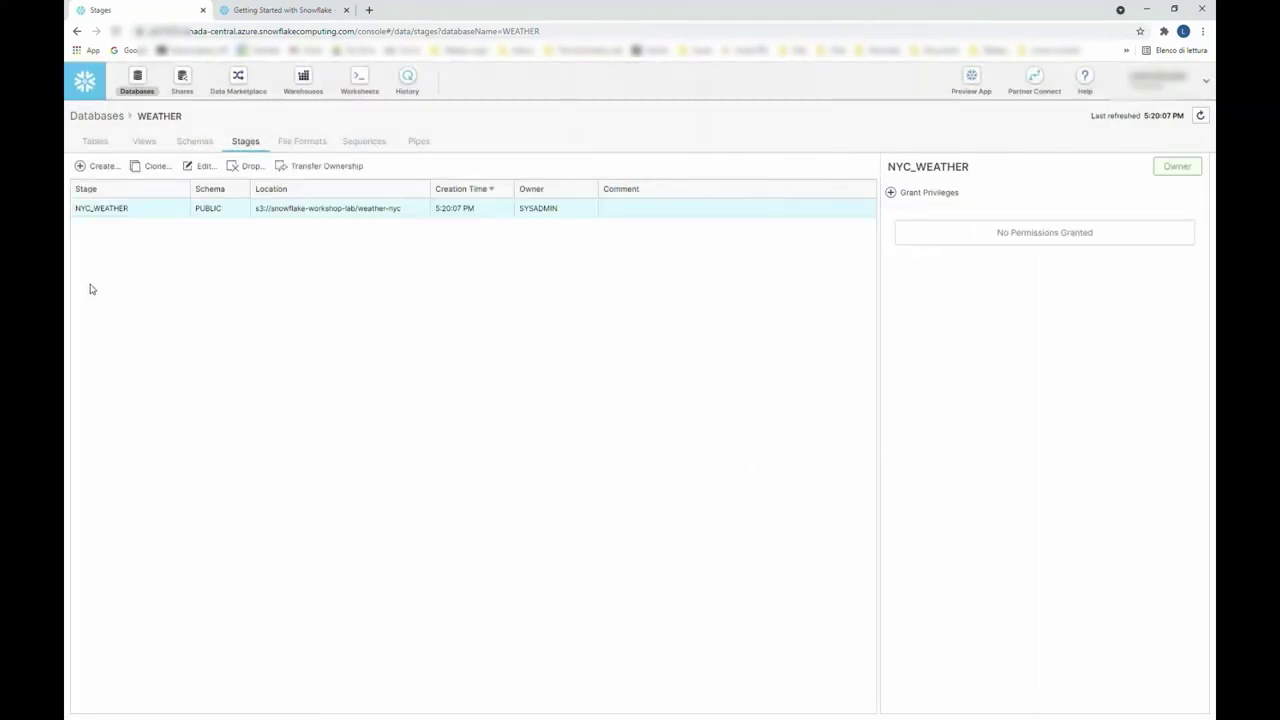
- Set the worksheet's context to the WEATHER database with the PUBLIC schema
{"action": "left_click", "coordinate": [361, 80]}
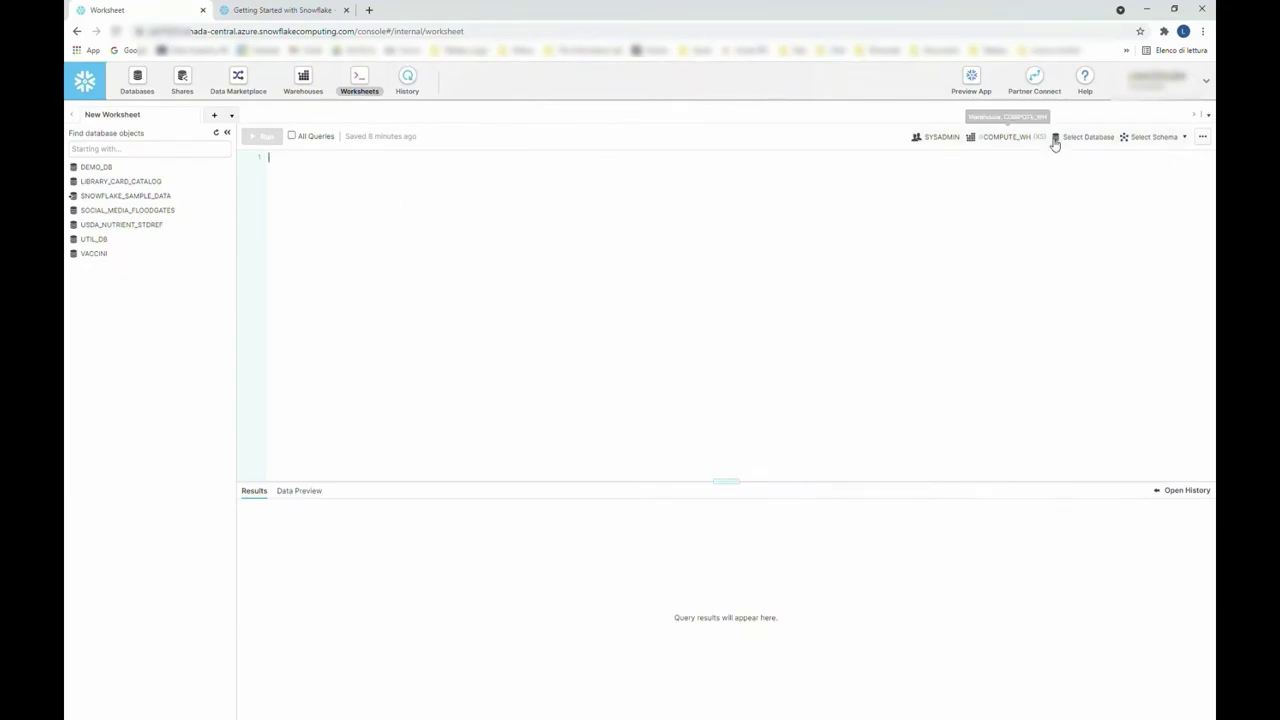
{"action": "left_click", "coordinate": [1111, 139]}
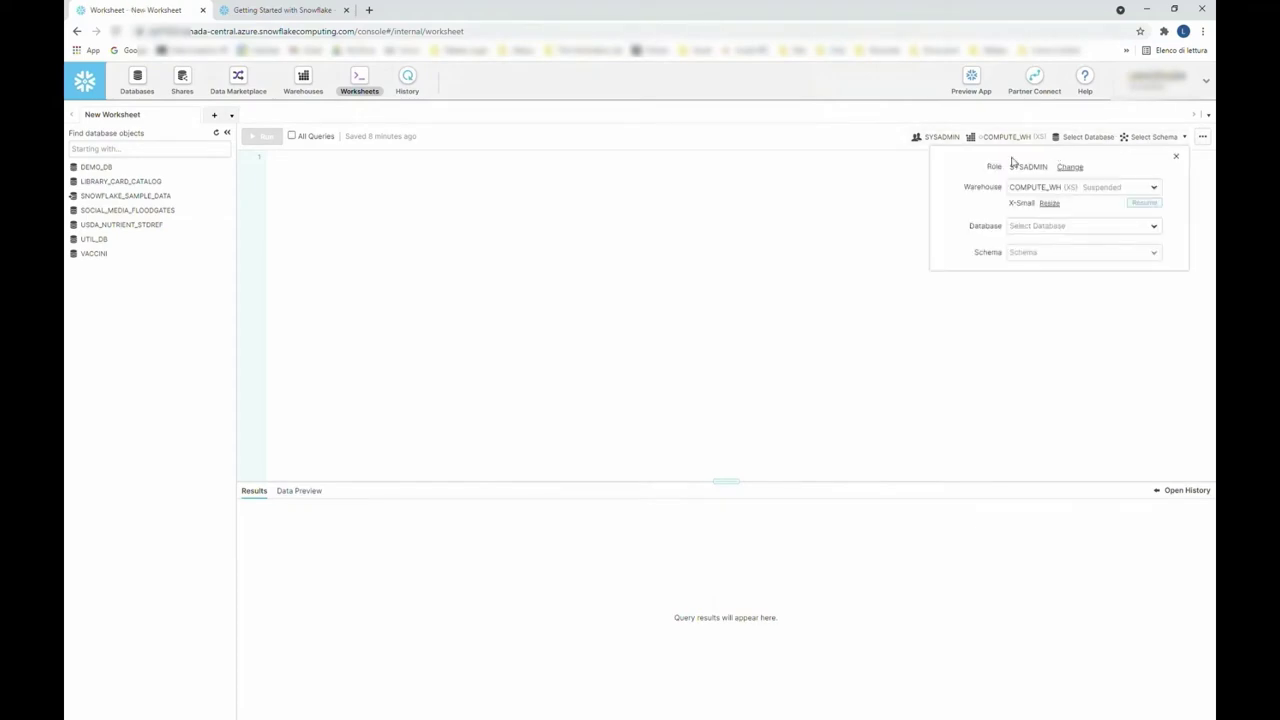
{"action": "left_click", "coordinate": [1111, 229]}
{"action": "scroll", "coordinate": [1114, 262], "scroll_direction": "down", "scroll_amount": 3}
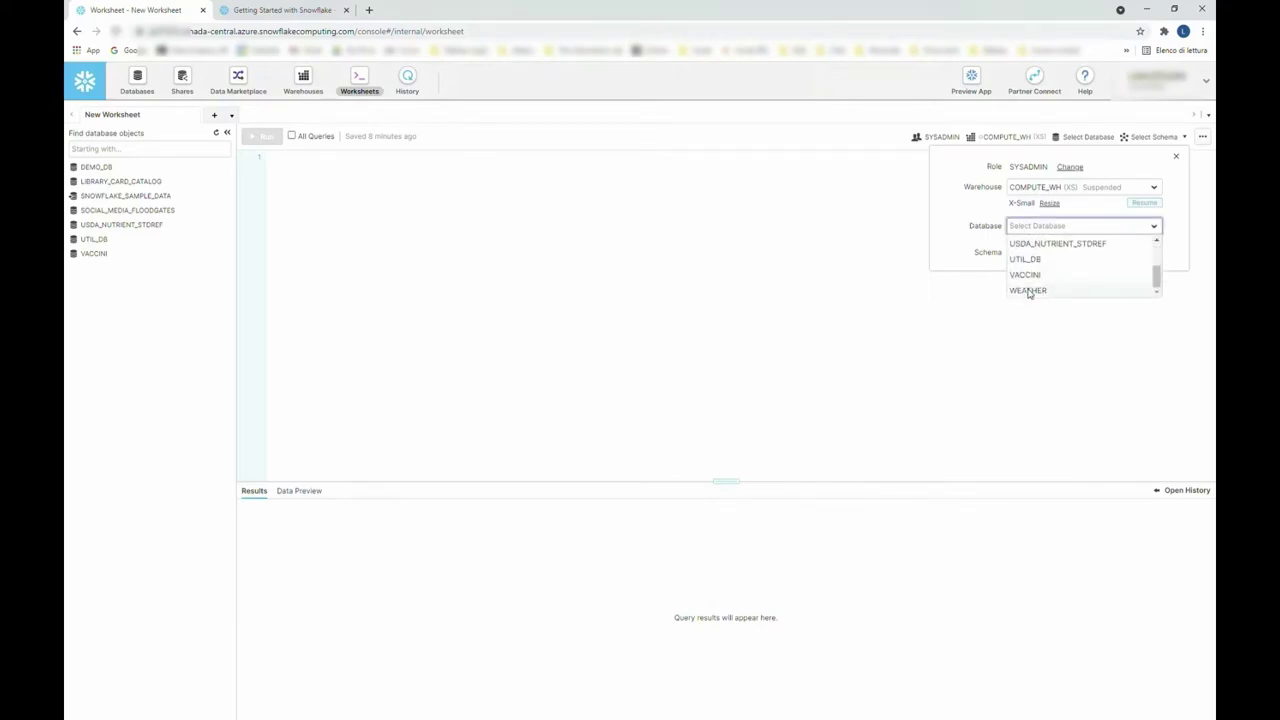
{"action": "left_click", "coordinate": [1029, 291]}
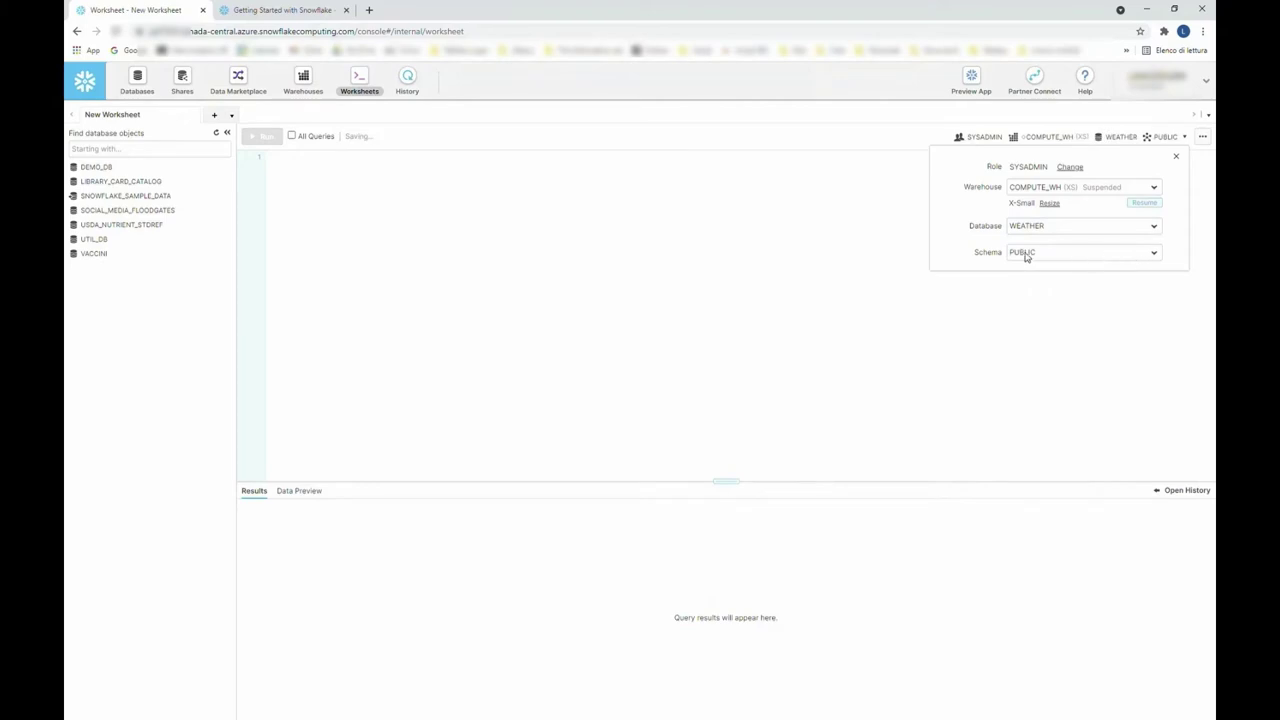
{"action": "left_click", "coordinate": [425, 192]}
{"action": "type", "text": "LIST @NYC"}
{"action": "type", "text": "_WE"}
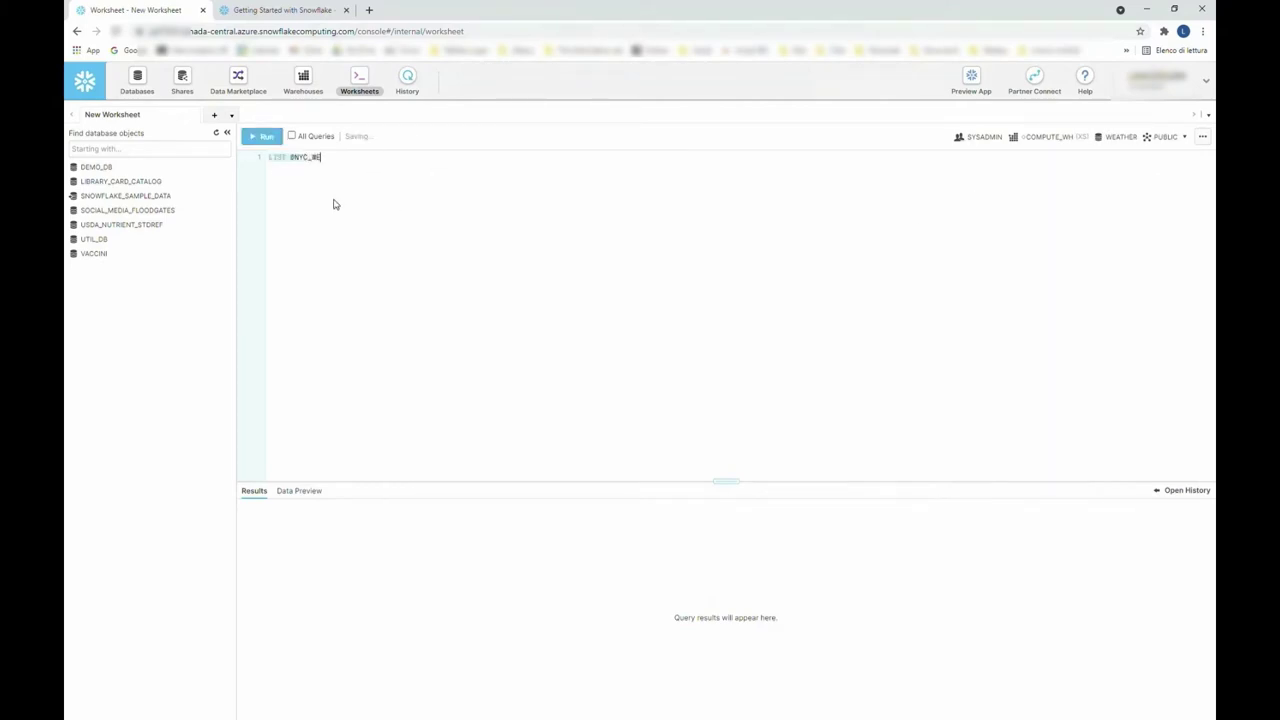
{"action": "type", "text": "ATHER;"}
{"action": "key", "text": "ctrl+Return"}
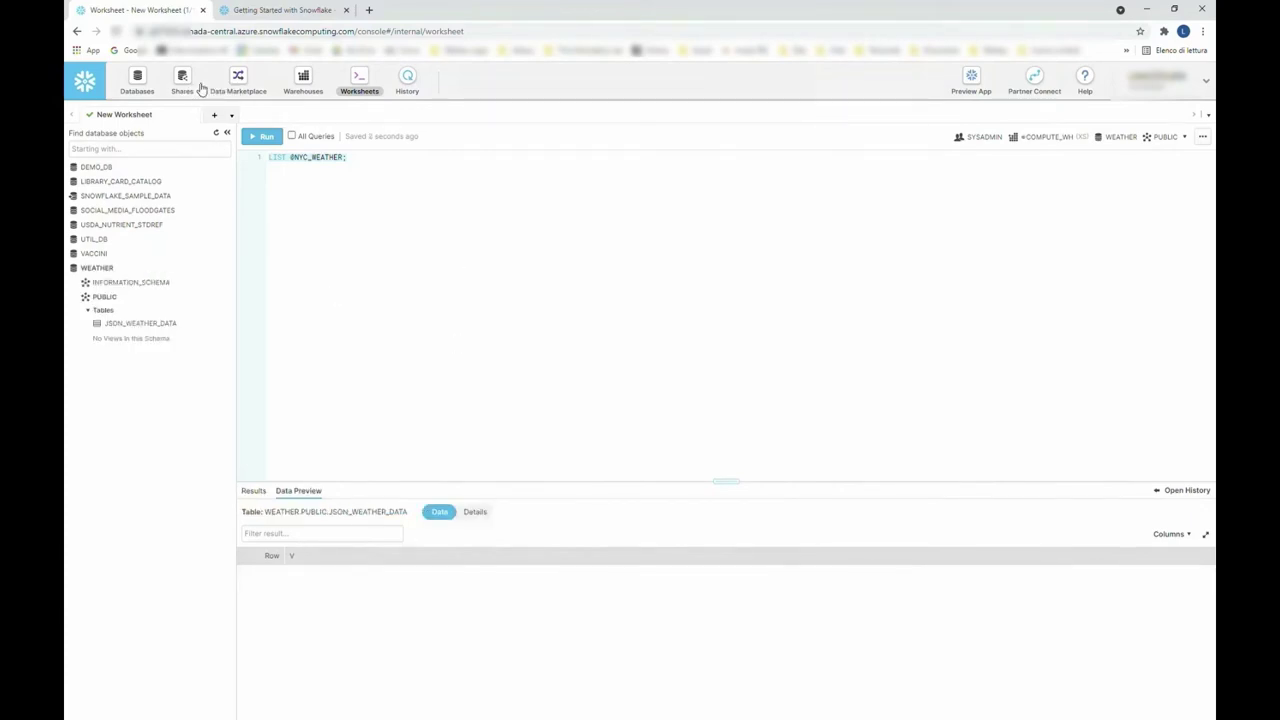
- Create a file format named JSON_DATA in the WEATHER database's PUBLIC schema with format type JSON and Auto compression
{"action": "left_click", "coordinate": [142, 80]}
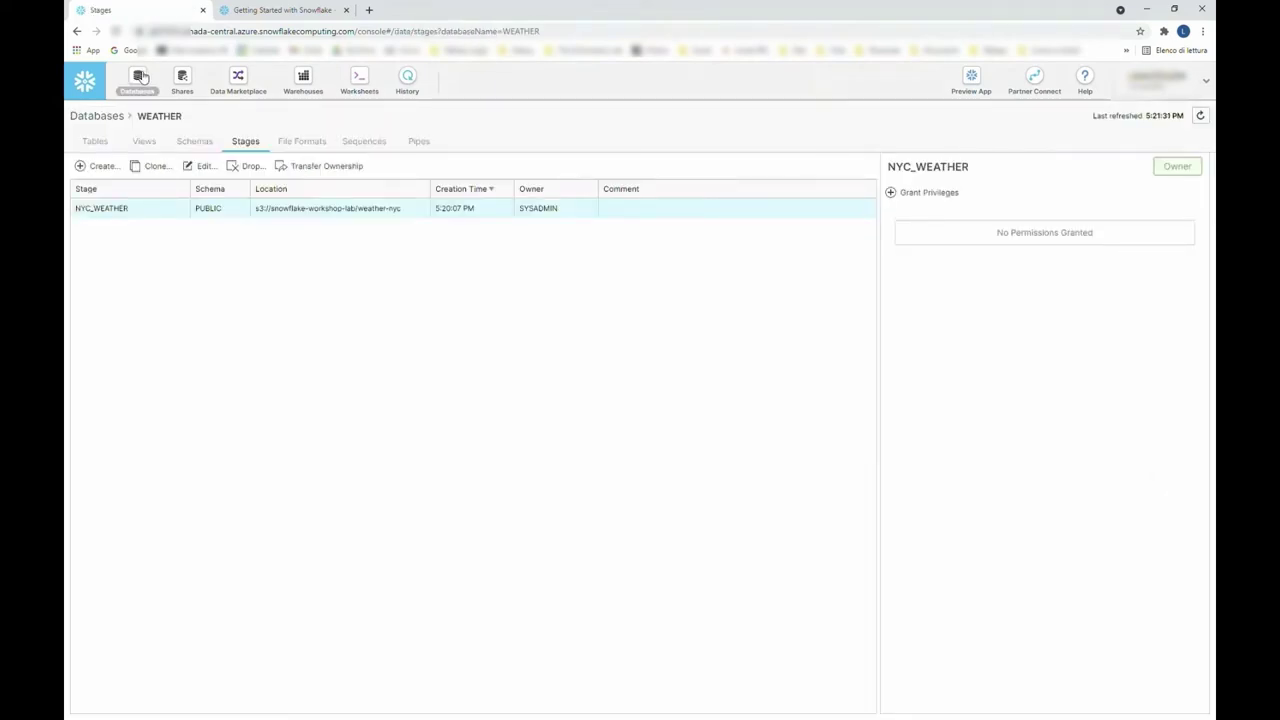
{"action": "left_click", "coordinate": [316, 142]}
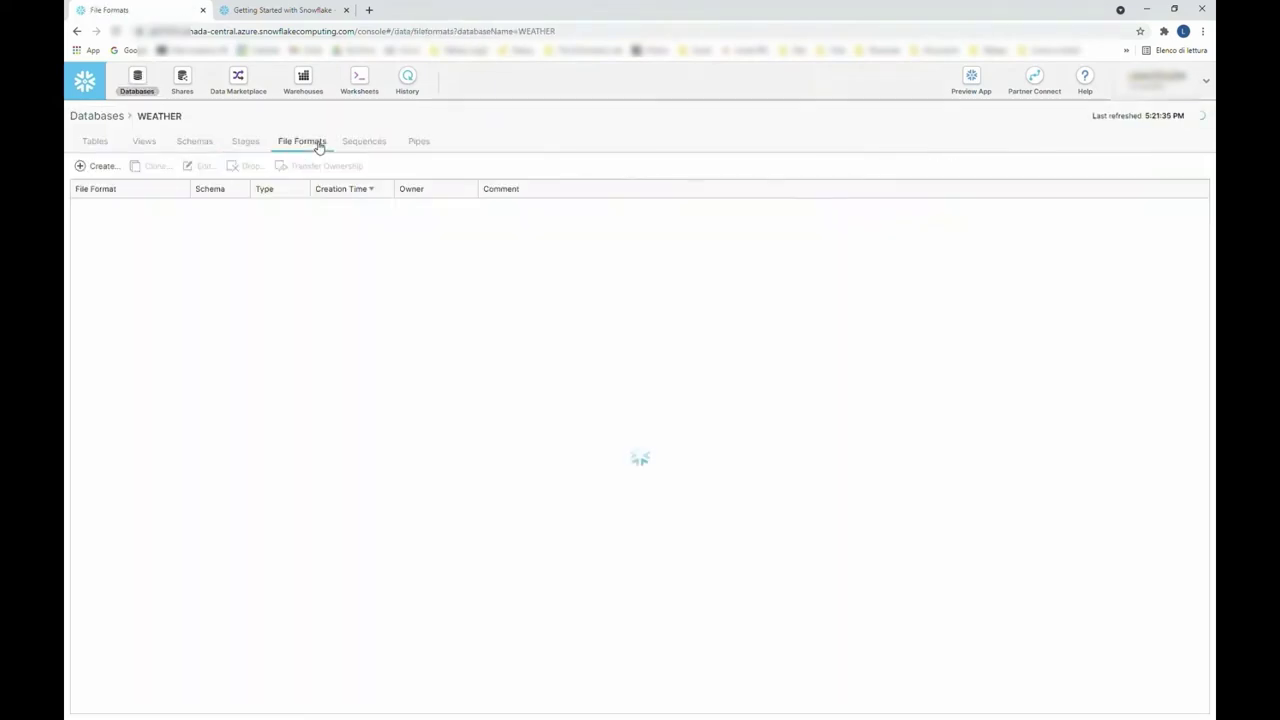
{"action": "left_click", "coordinate": [100, 166]}
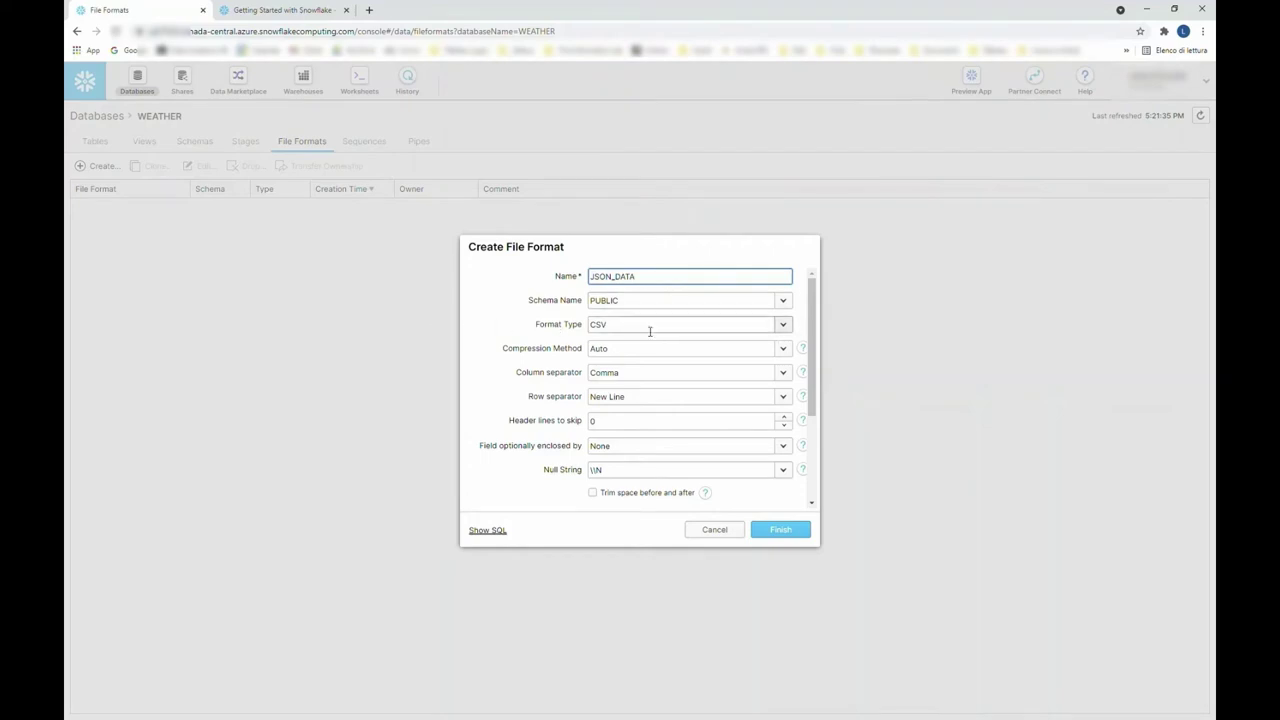
{"action": "left_click", "coordinate": [786, 328]}
{"action": "left_click", "coordinate": [609, 360]}
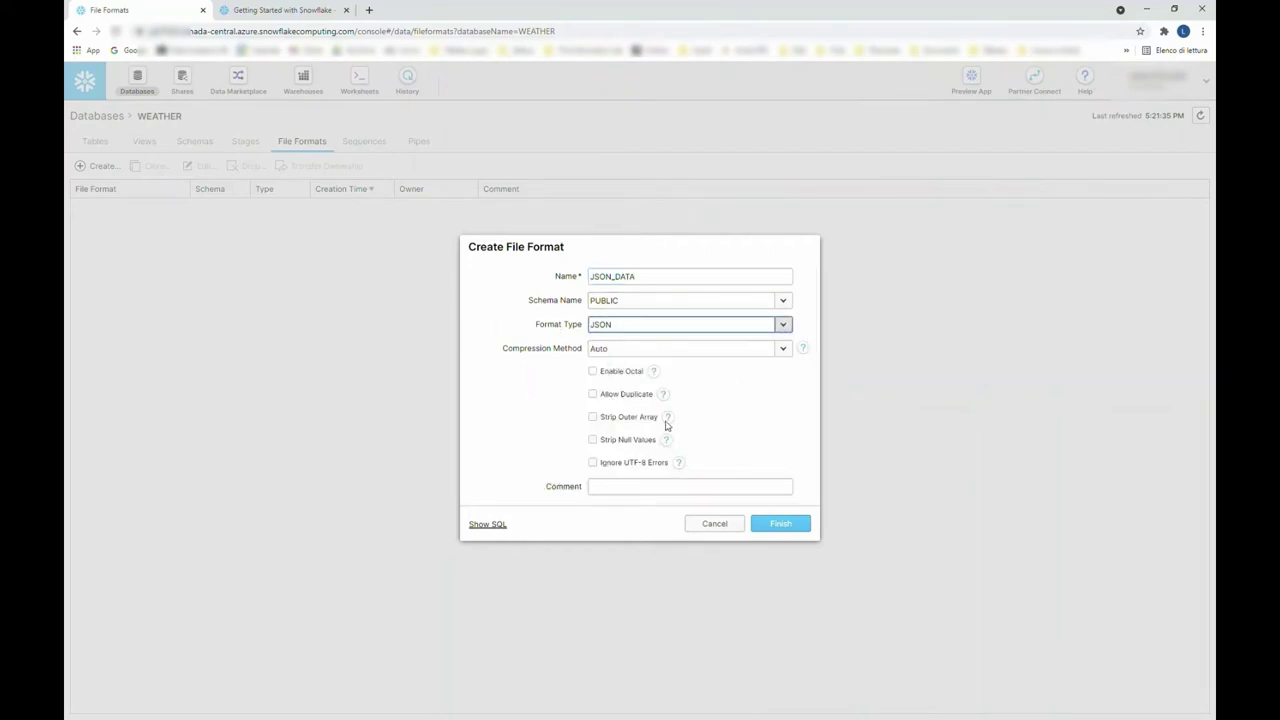
{"action": "left_click", "coordinate": [780, 524]}
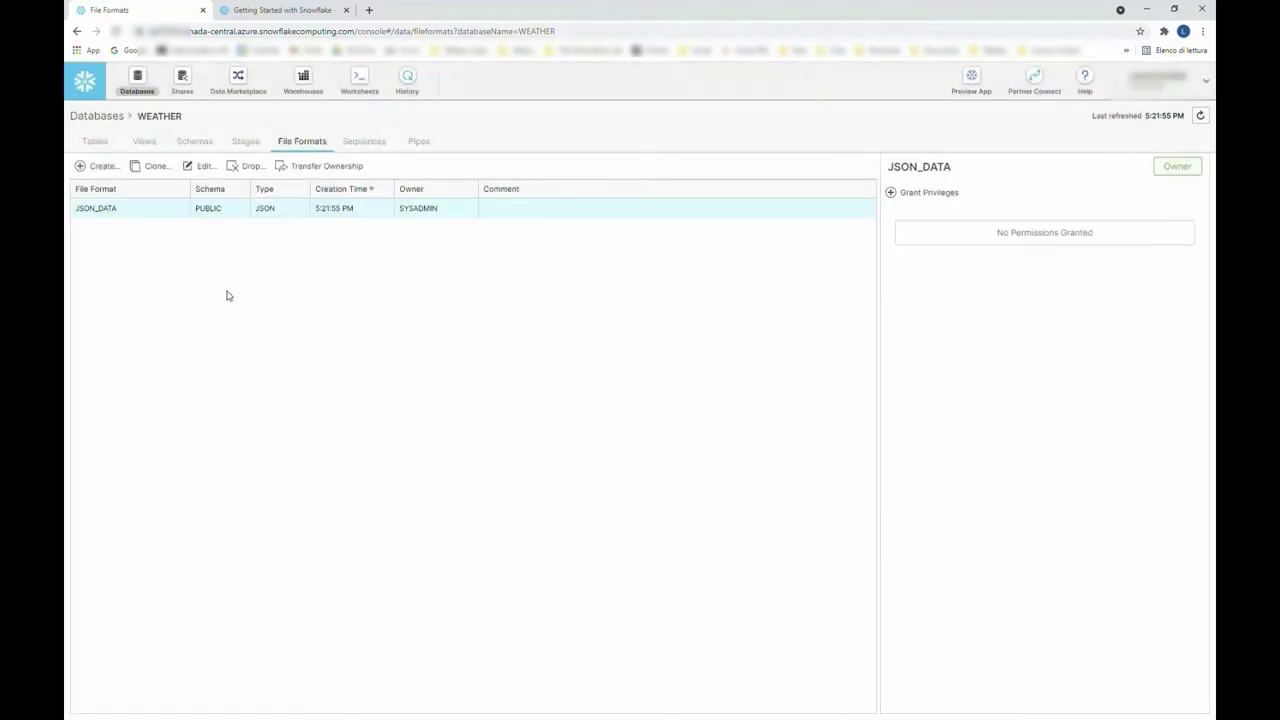
- Start a data load into the JSON_WEATHER_DATA table using the COMPUTE_WH warehouse and the external stage NYC_WEATHER as source
{"action": "left_click", "coordinate": [93, 143]}
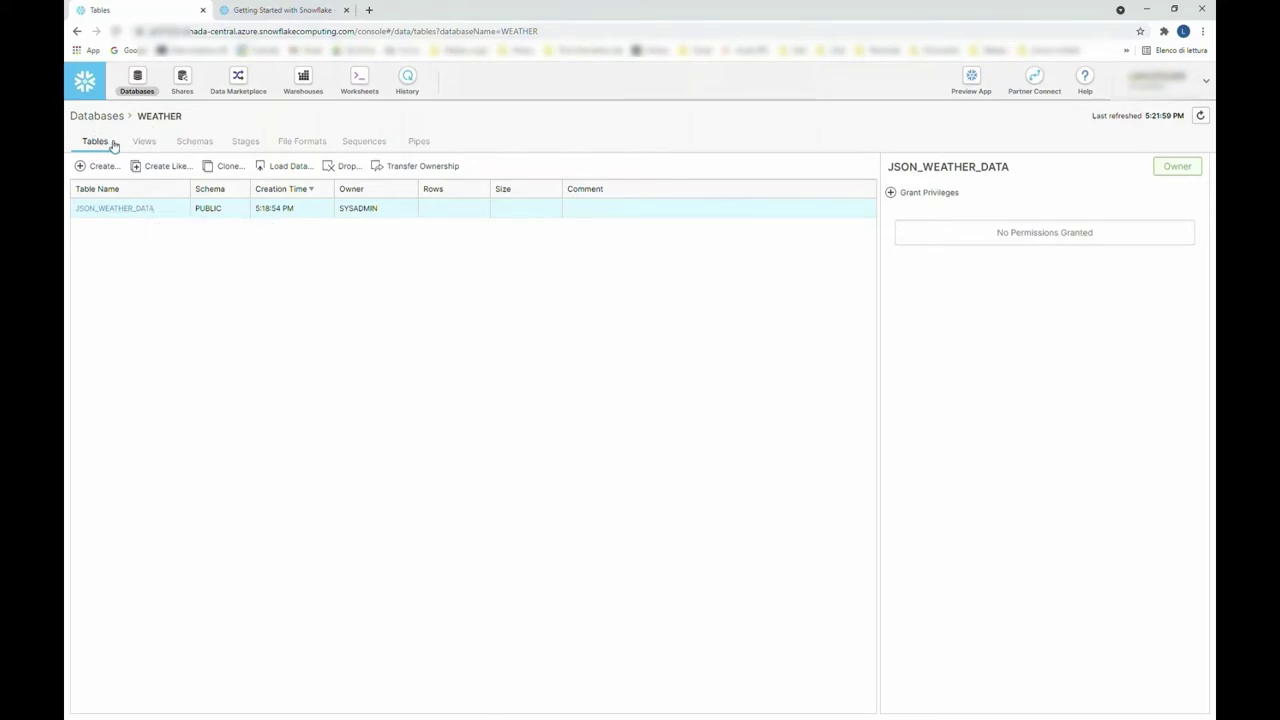
{"action": "left_click", "coordinate": [171, 216]}
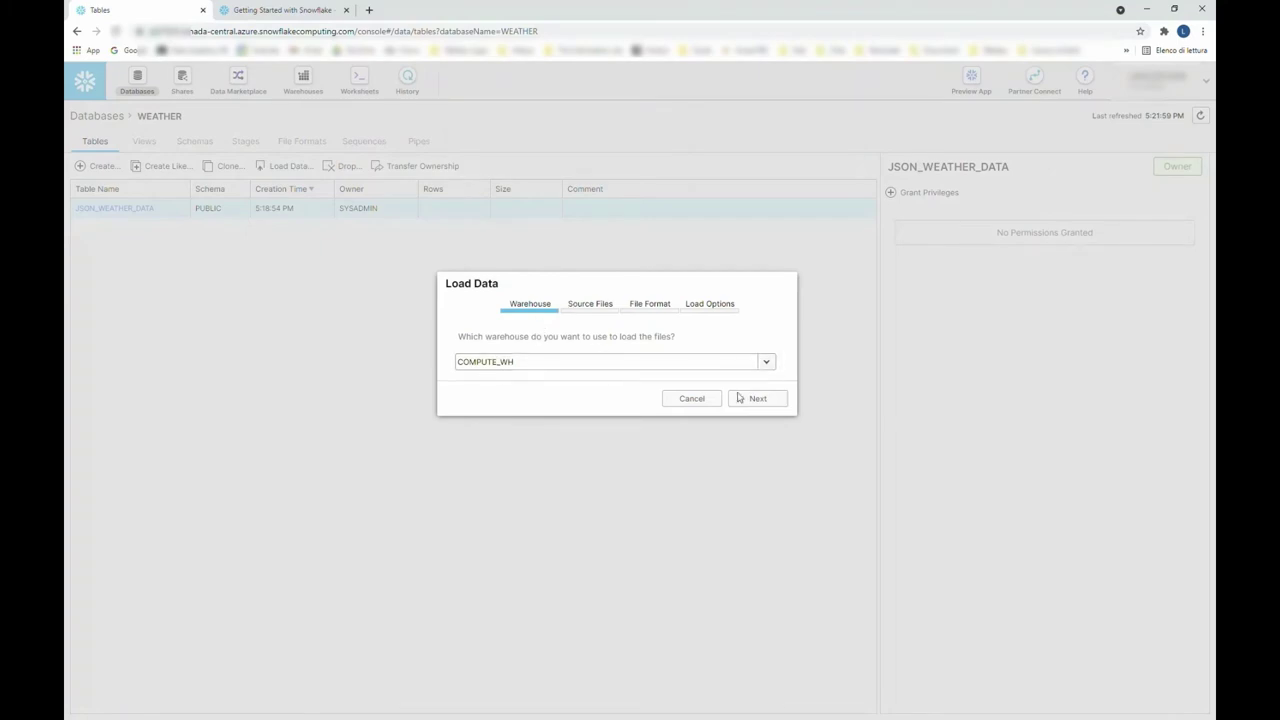
{"action": "left_click", "coordinate": [766, 405]}
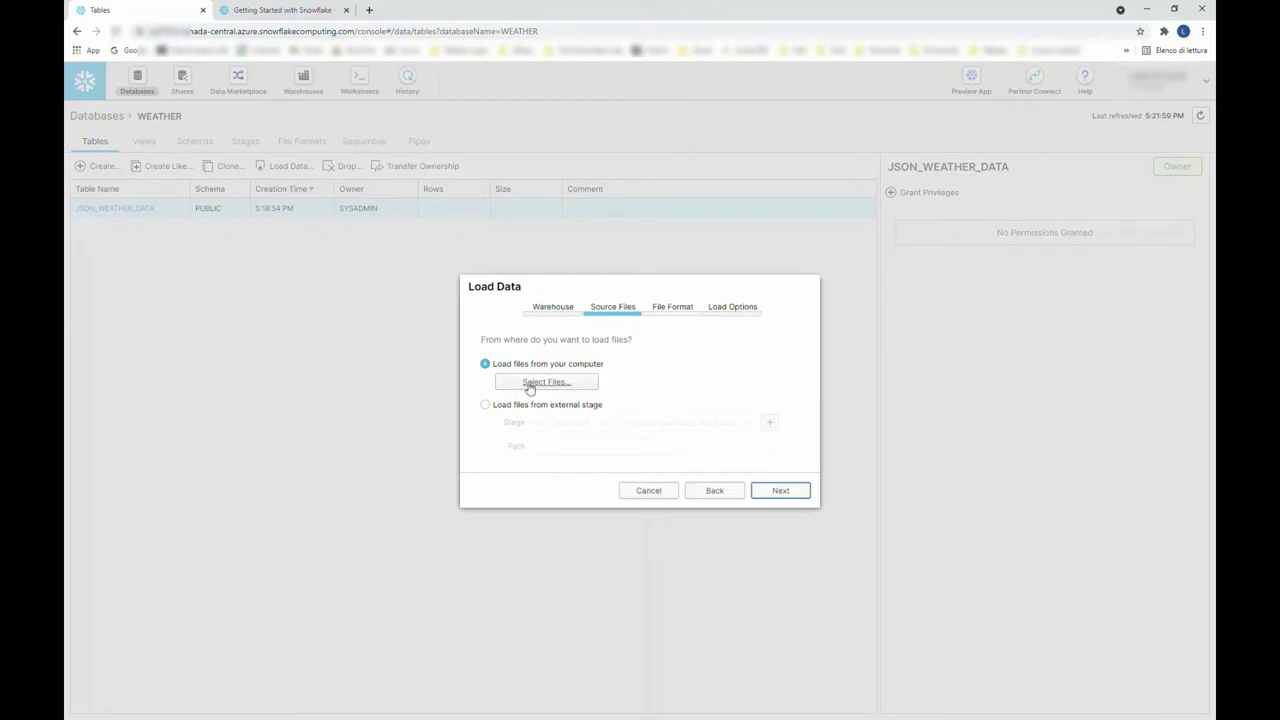
{"action": "left_click", "coordinate": [567, 406]}
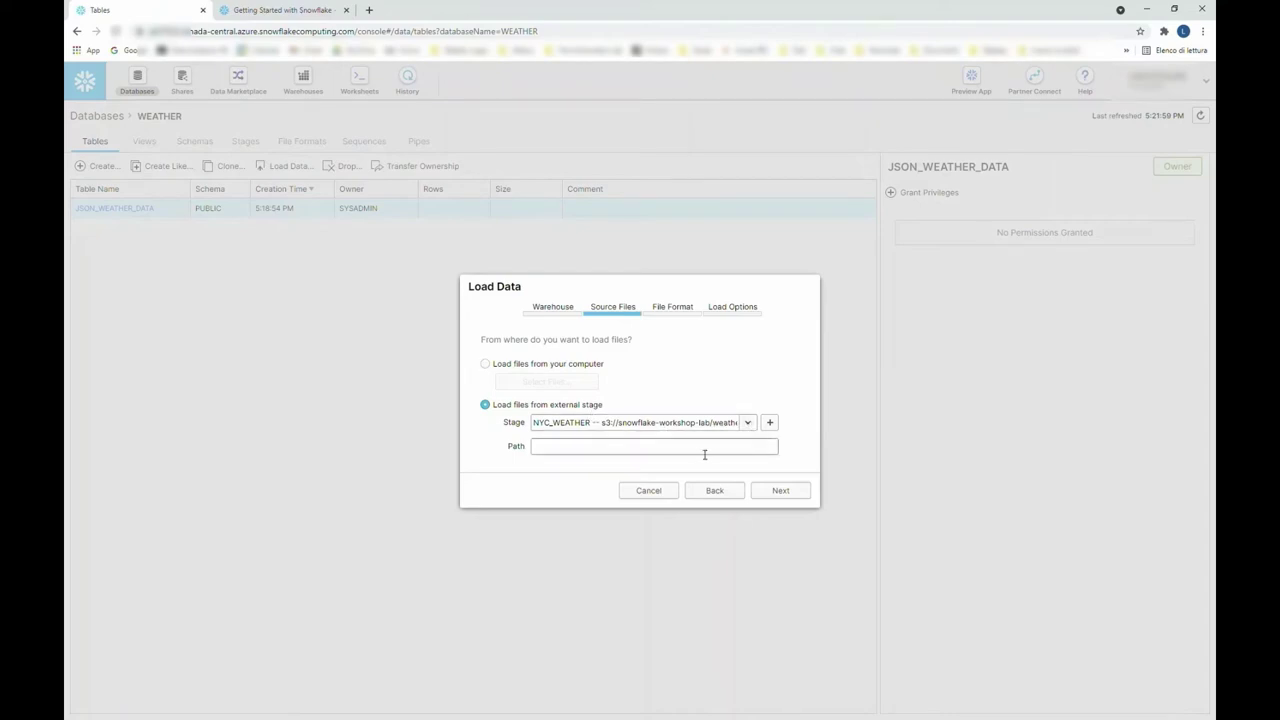
{"action": "left_click", "coordinate": [749, 424]}
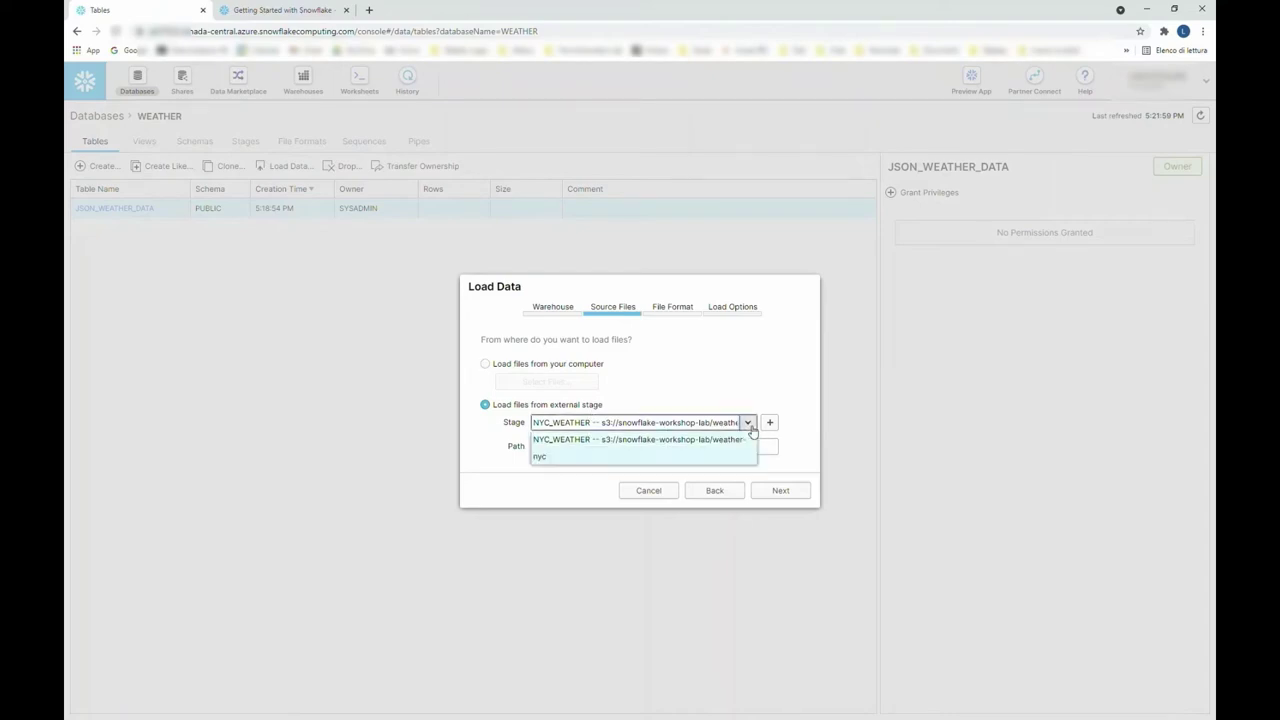
{"action": "left_click", "coordinate": [673, 441]}
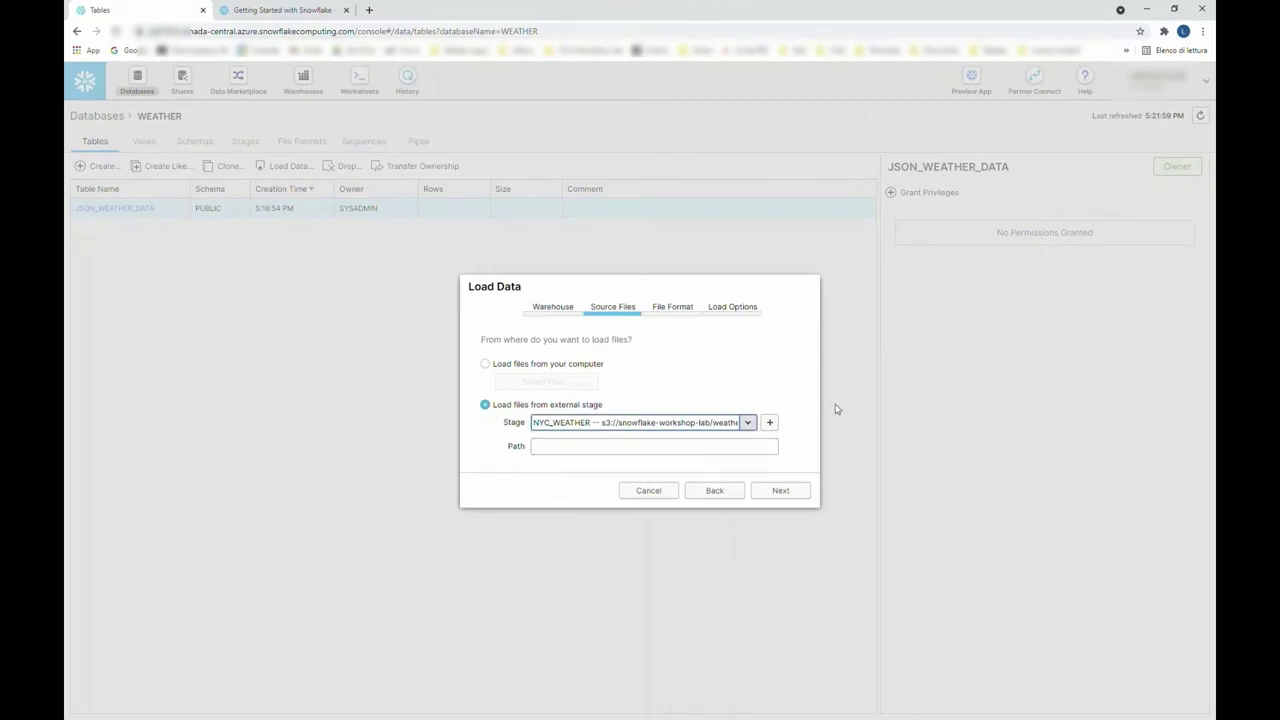
{"action": "left_click", "coordinate": [780, 491]}
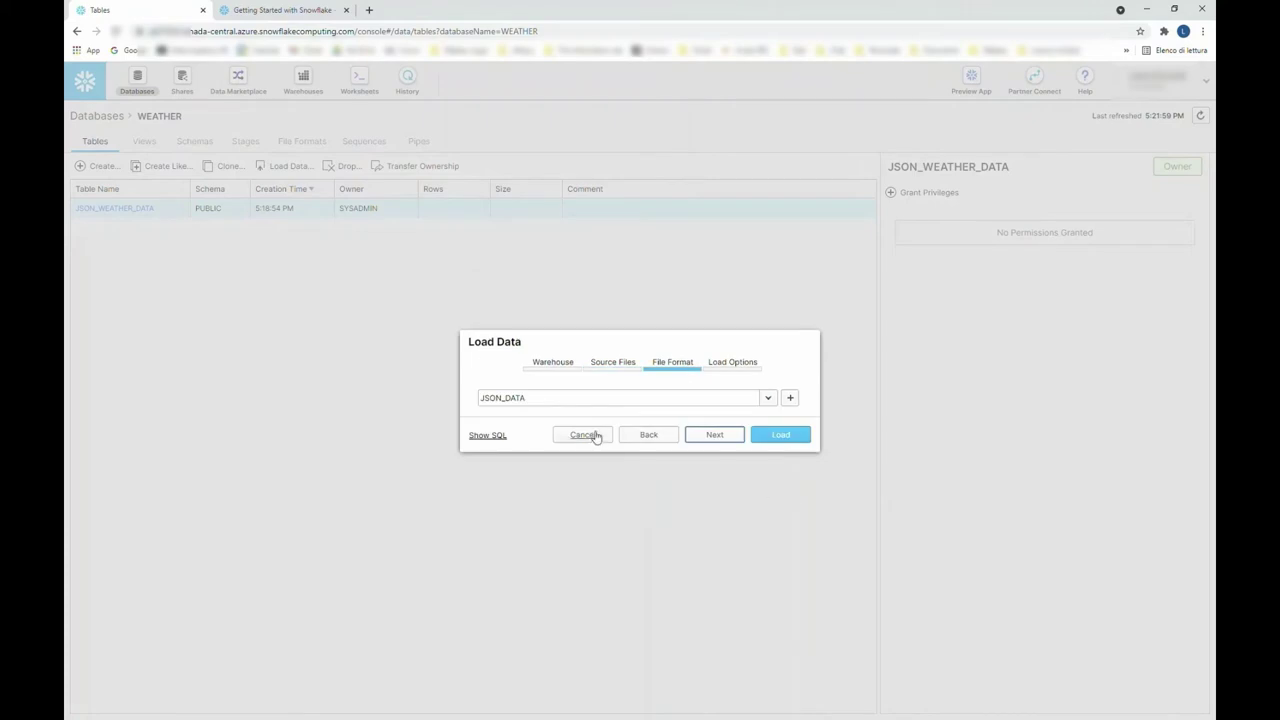
- Choose JSON_DATA as the load's file format and review the SQL statement generated for the load
{"action": "left_click", "coordinate": [766, 398]}
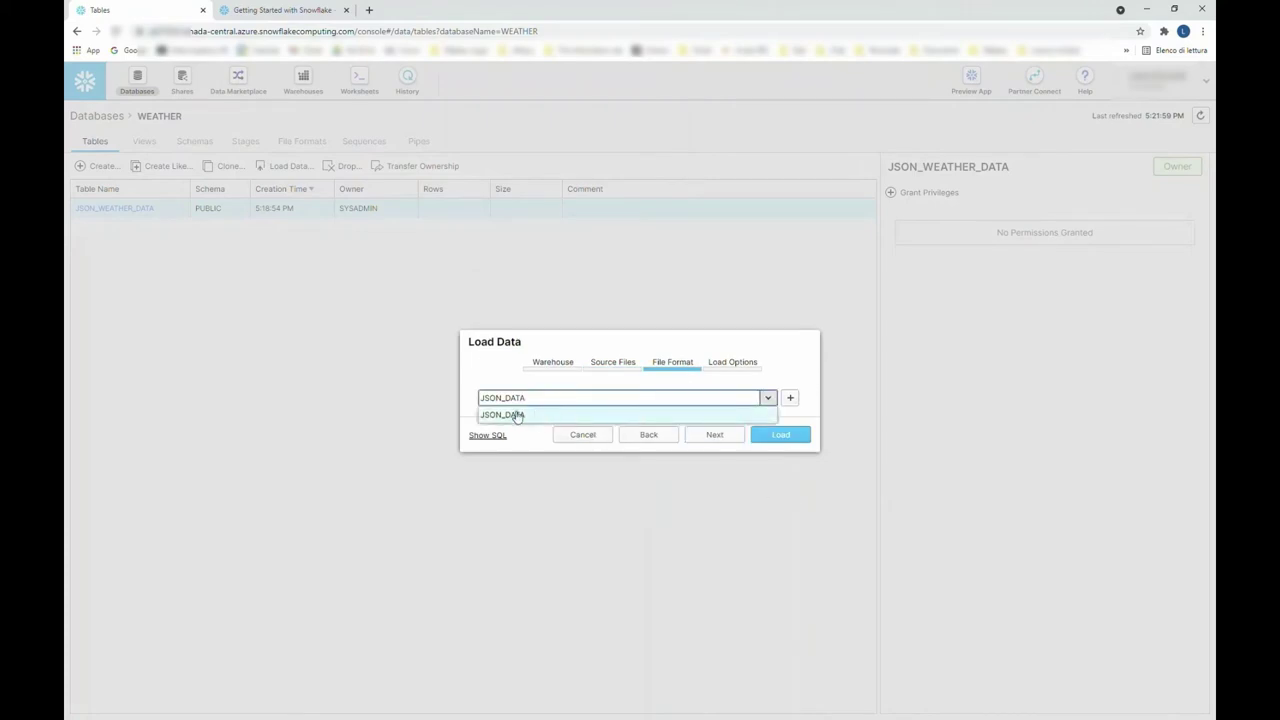
{"action": "left_click", "coordinate": [518, 422]}
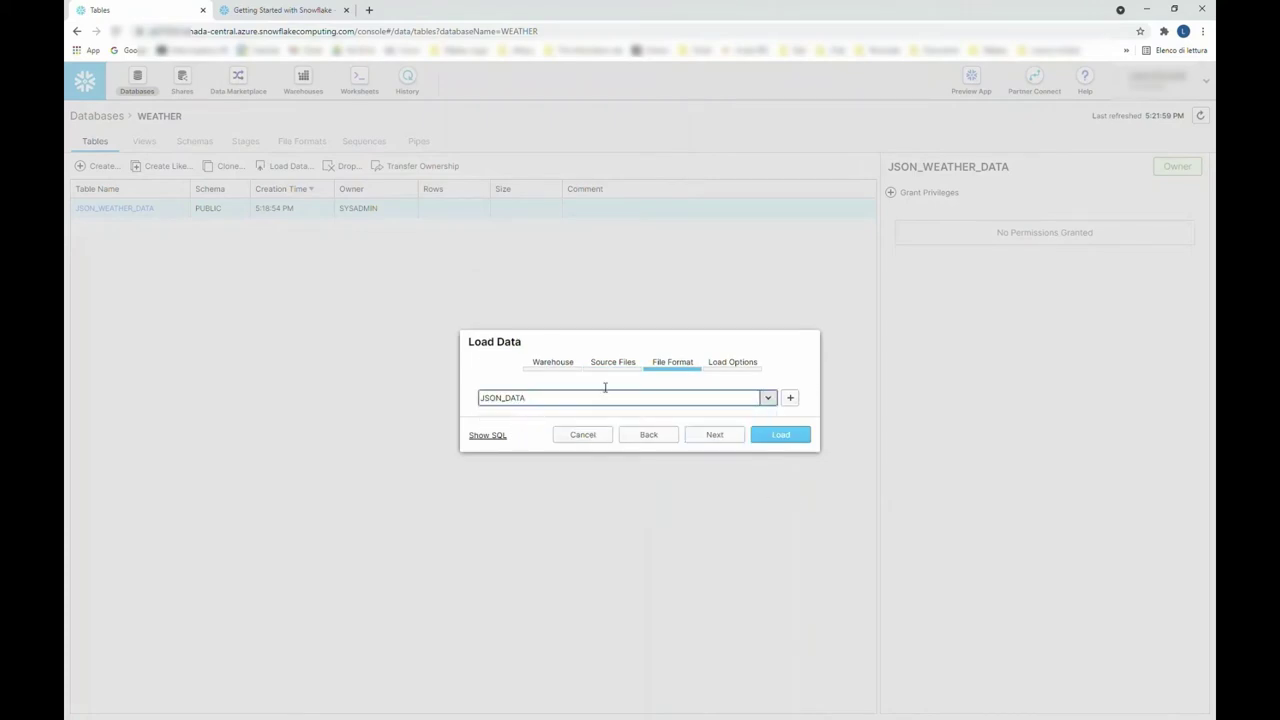
{"action": "left_click", "coordinate": [494, 436]}
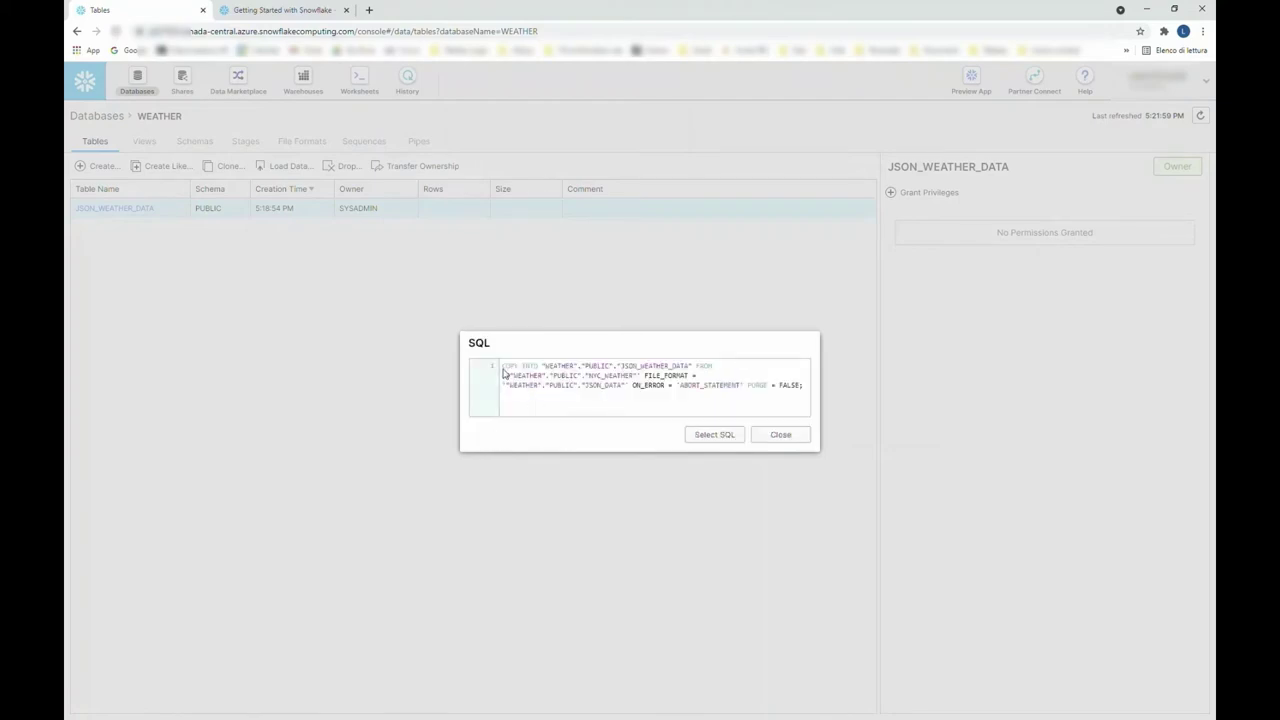
{"action": "left_click_drag", "start_coordinate": [507, 373], "coordinate": [823, 401]}
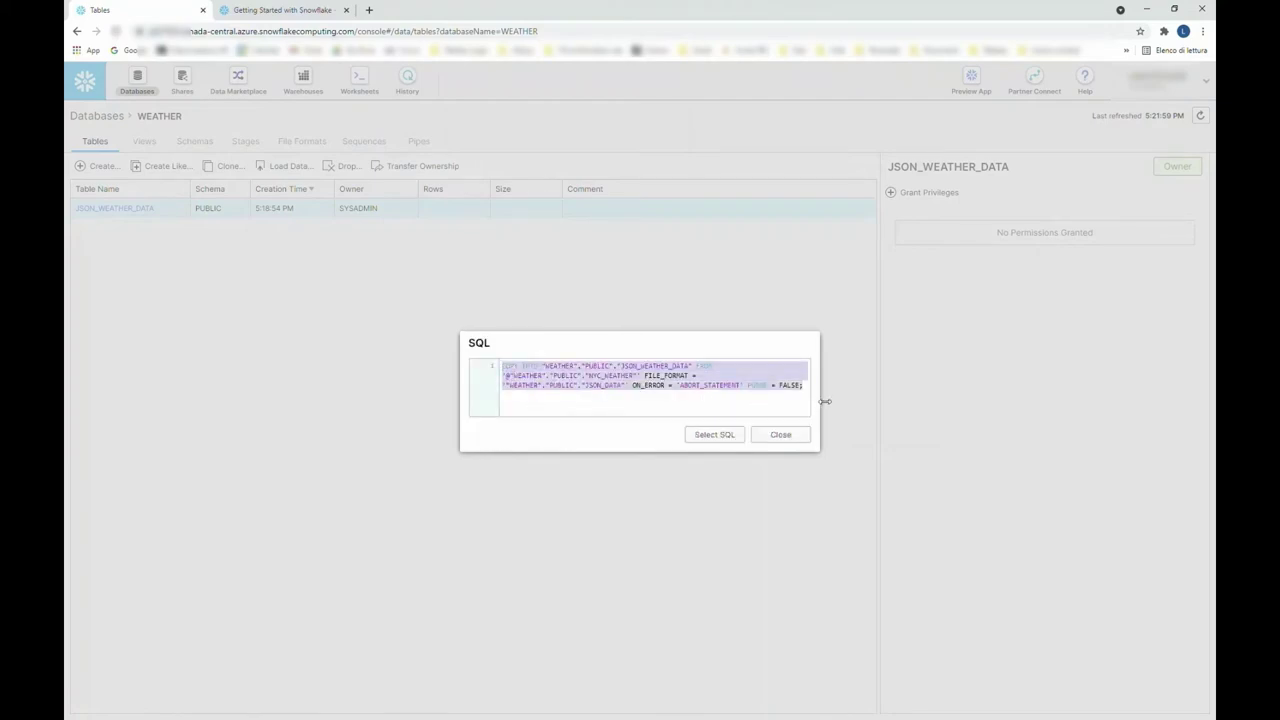
{"action": "left_click", "coordinate": [764, 404]}
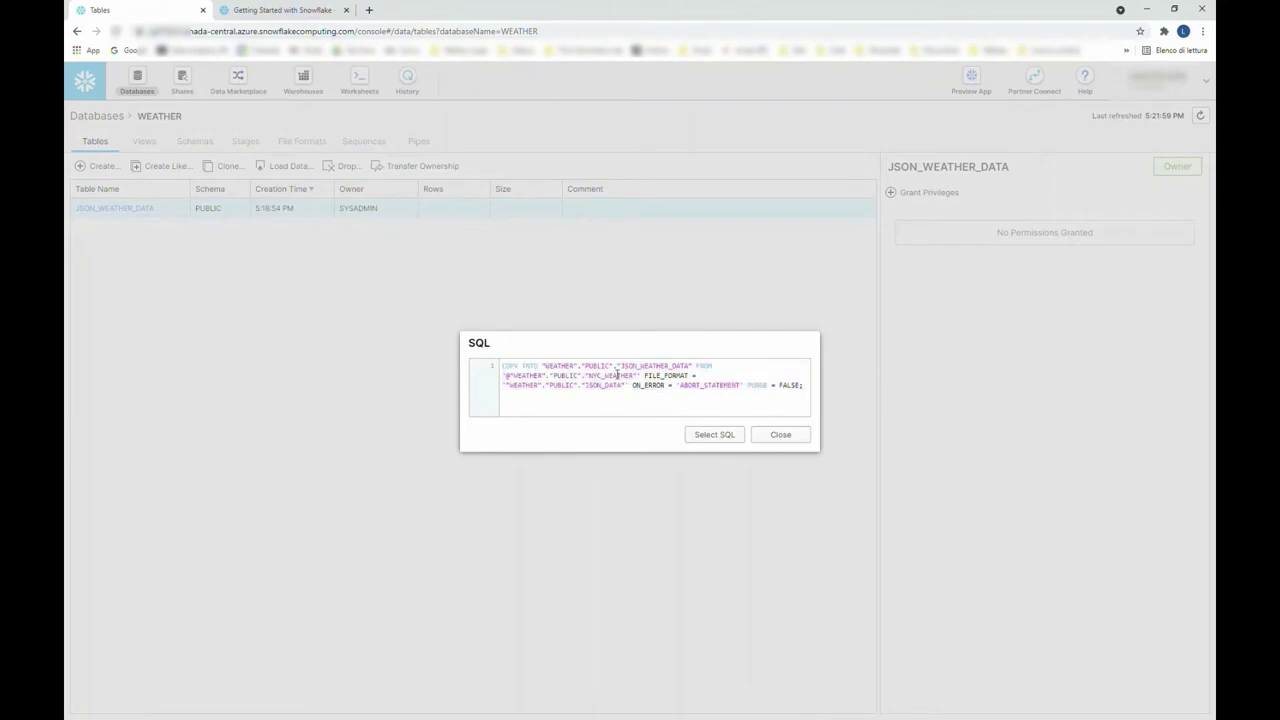
{"action": "left_click", "coordinate": [780, 434]}
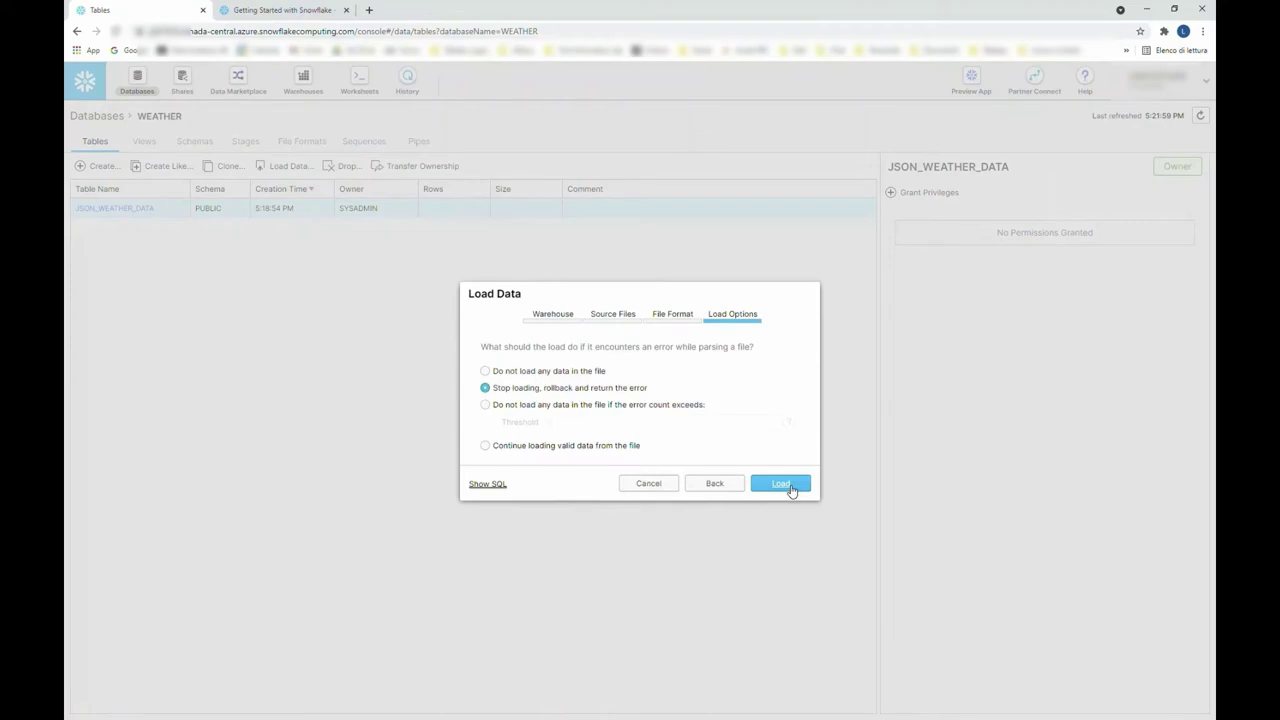
- Run the load with the error option to stop loading, rollback and return the error, and review the load results
{"action": "left_click", "coordinate": [781, 484]}
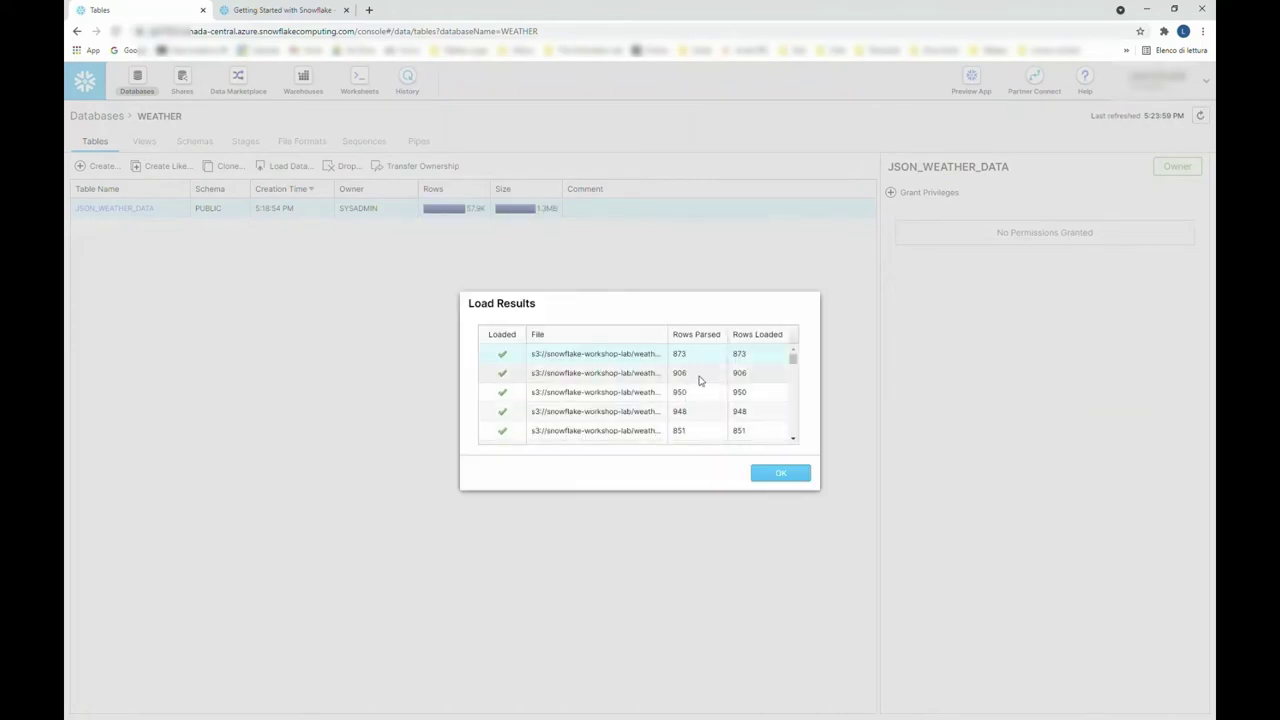
{"action": "scroll", "coordinate": [751, 370], "scroll_direction": "down", "scroll_amount": 1}
{"action": "scroll", "coordinate": [751, 371], "scroll_direction": "down", "scroll_amount": 3}
{"action": "scroll", "coordinate": [680, 368], "scroll_direction": "down", "scroll_amount": 2}
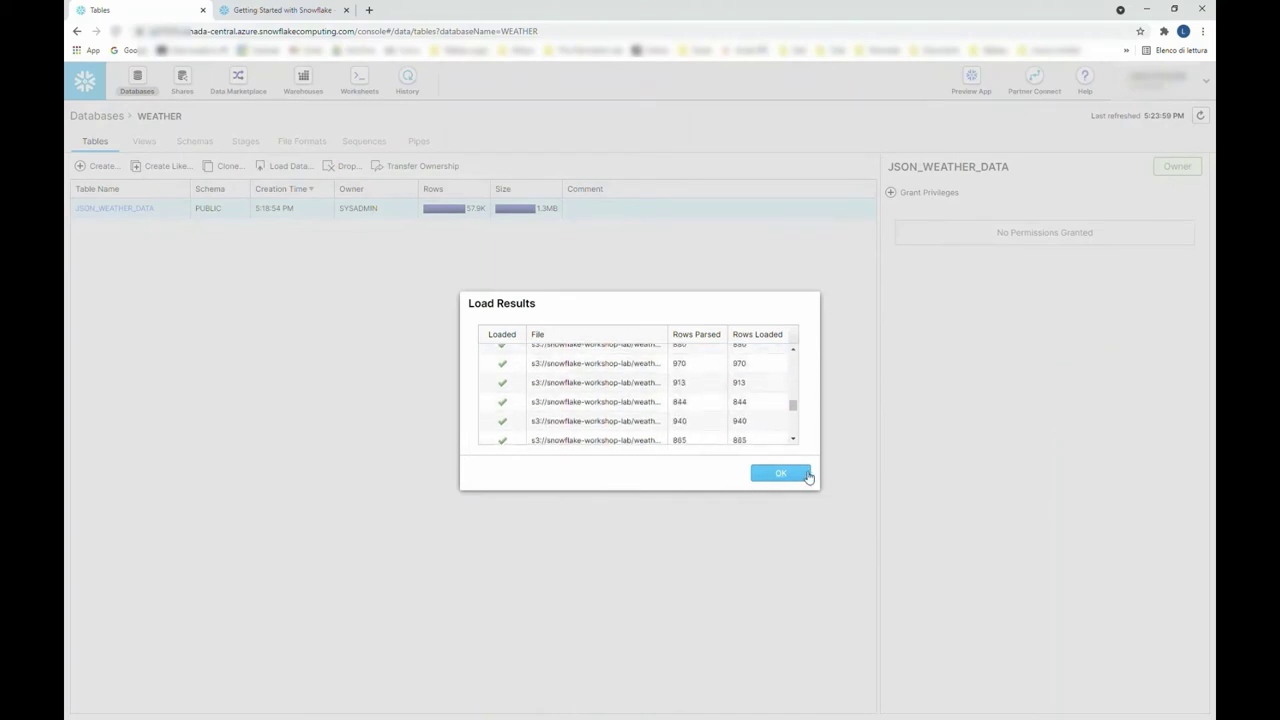
{"action": "left_click", "coordinate": [781, 473]}
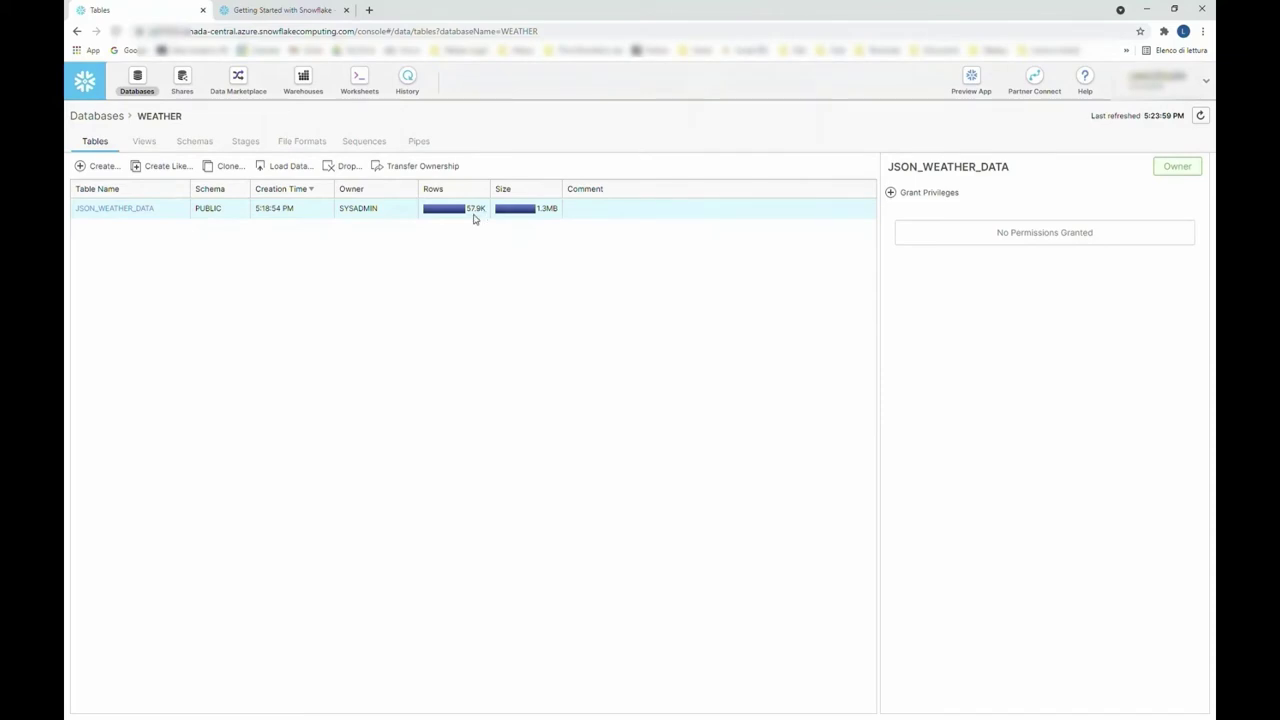
- Preview the data of the JSON_WEATHER_DATA table from the worksheet's object browser
{"action": "mouse_move", "coordinate": [489, 214]}
{"action": "left_click", "coordinate": [359, 82]}
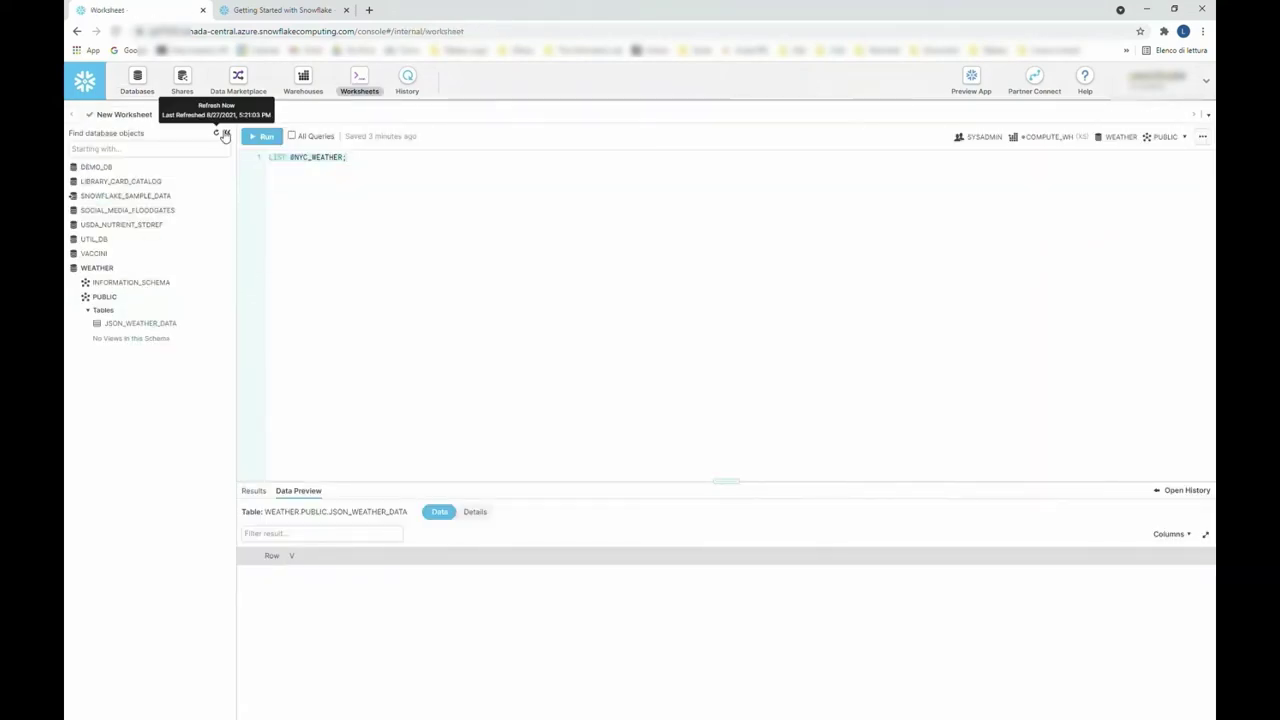
{"action": "mouse_move", "coordinate": [220, 323]}
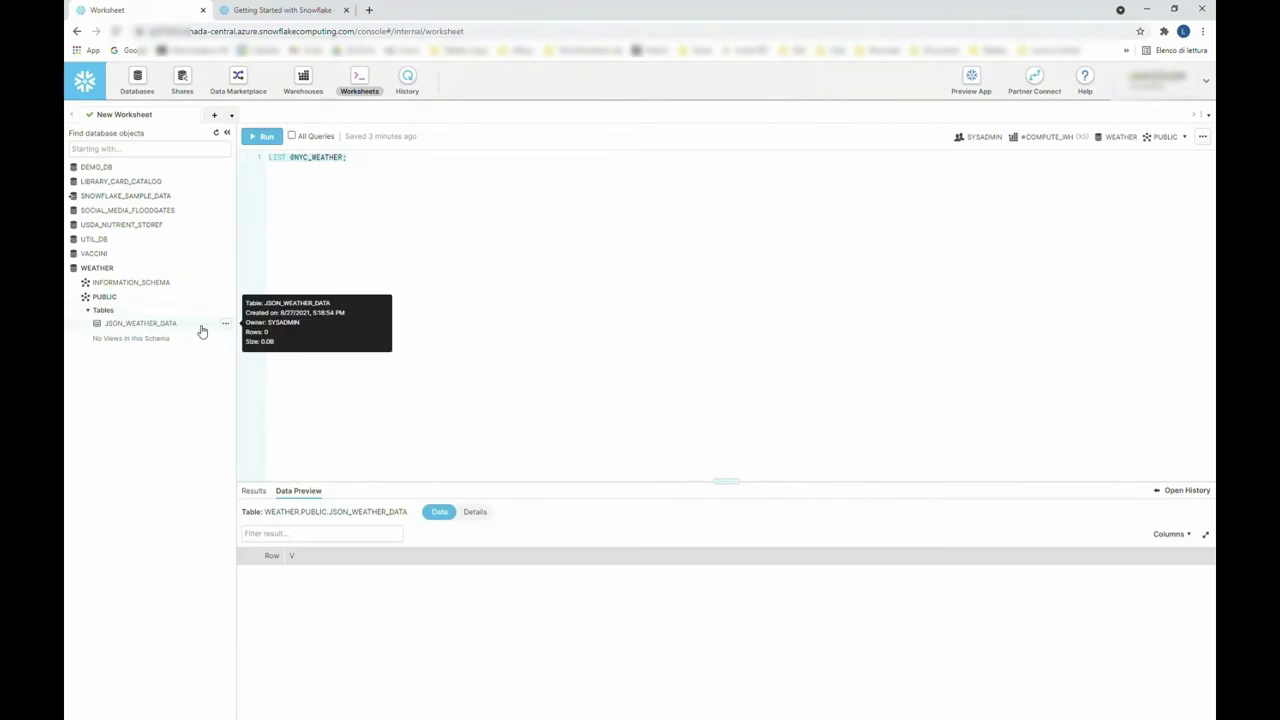
{"action": "left_click", "coordinate": [225, 323]}
{"action": "left_click", "coordinate": [181, 340]}
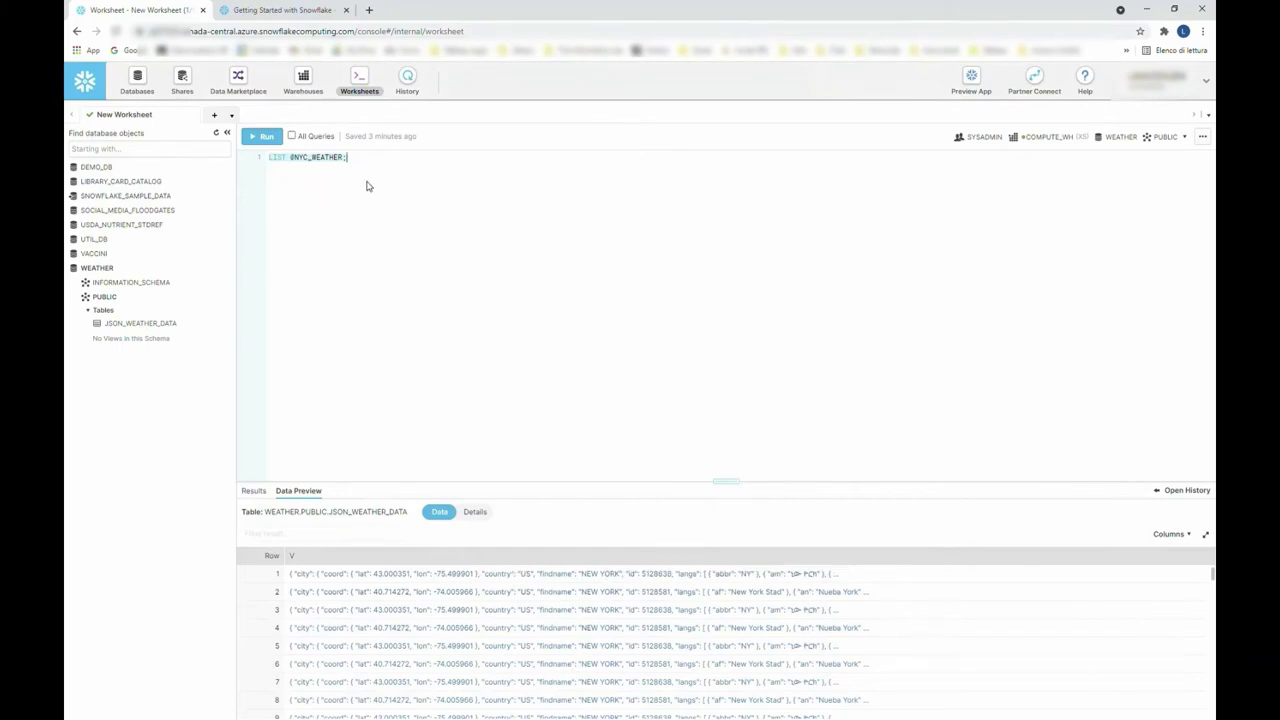
- Write and run the query SELECT * FROM "WEATHER"."PUBLIC"."JSON_WEATHER_DATA" limit 20; below the LIST statement in the worksheet
{"action": "key", "text": "Return"}
{"action": "key", "text": "Return"}
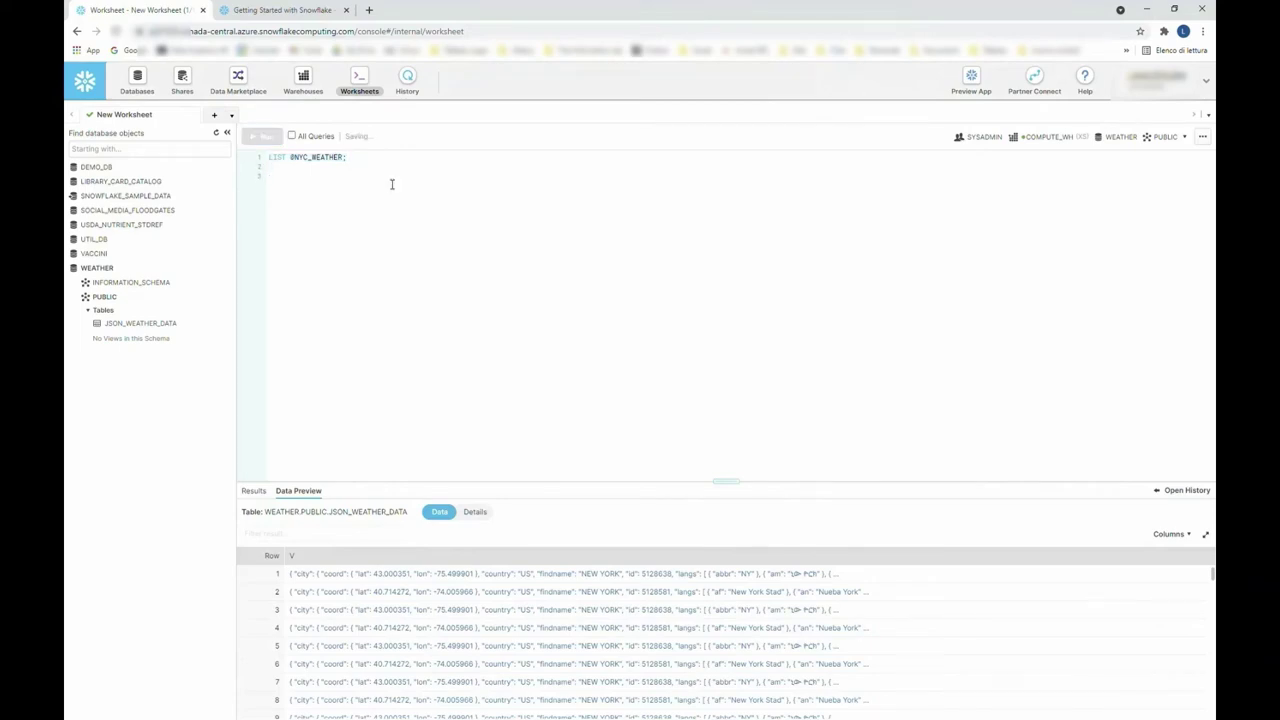
{"action": "type", "text": "sel"}
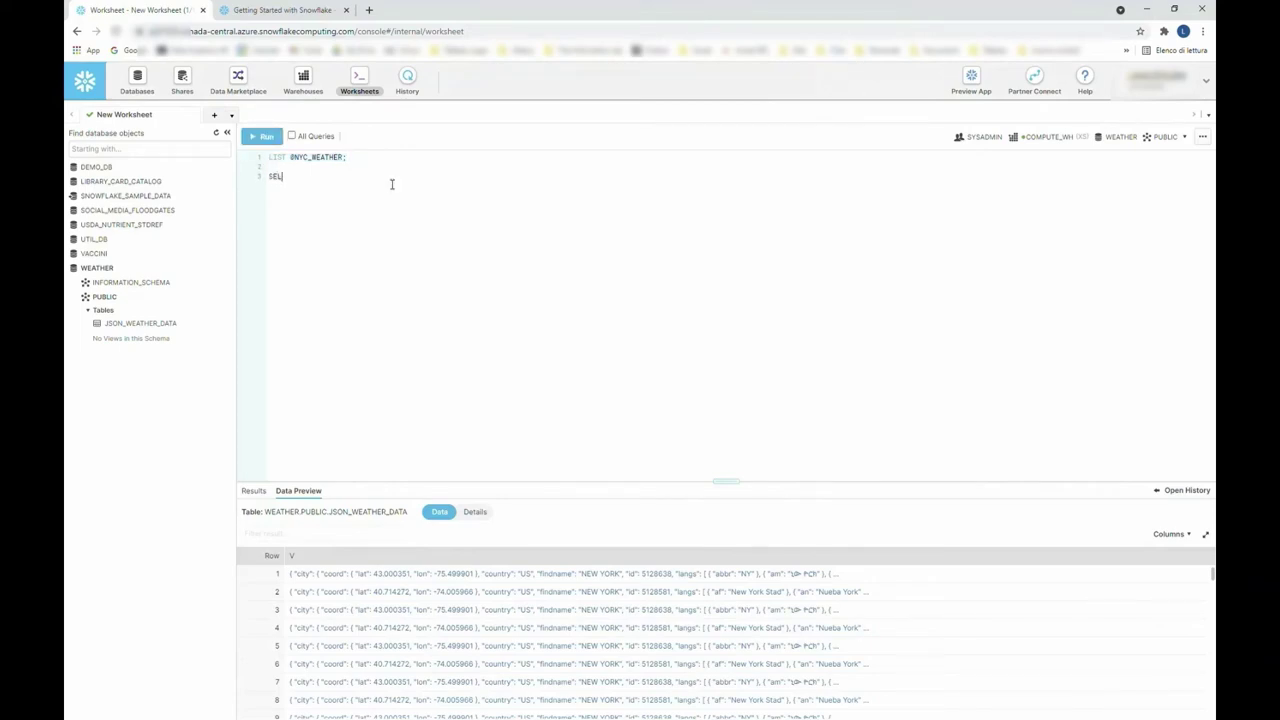
{"action": "type", "text": "ECT *"}
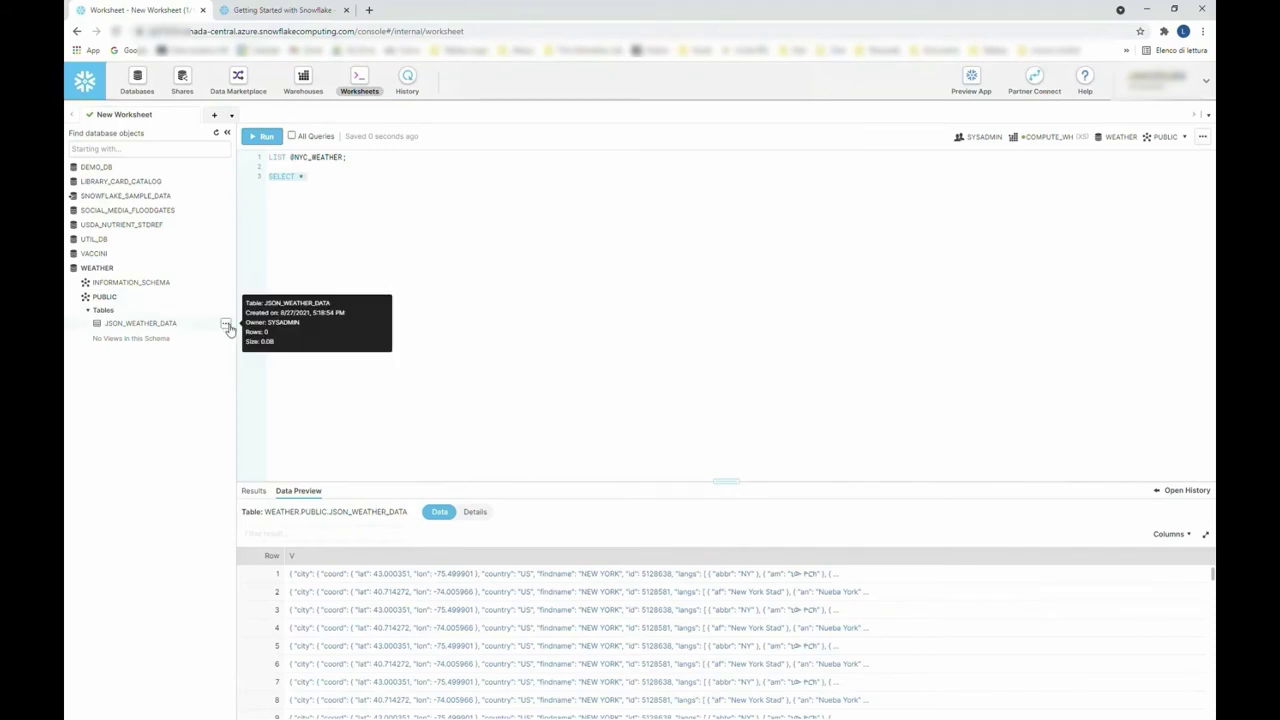
{"action": "left_click", "coordinate": [225, 323]}
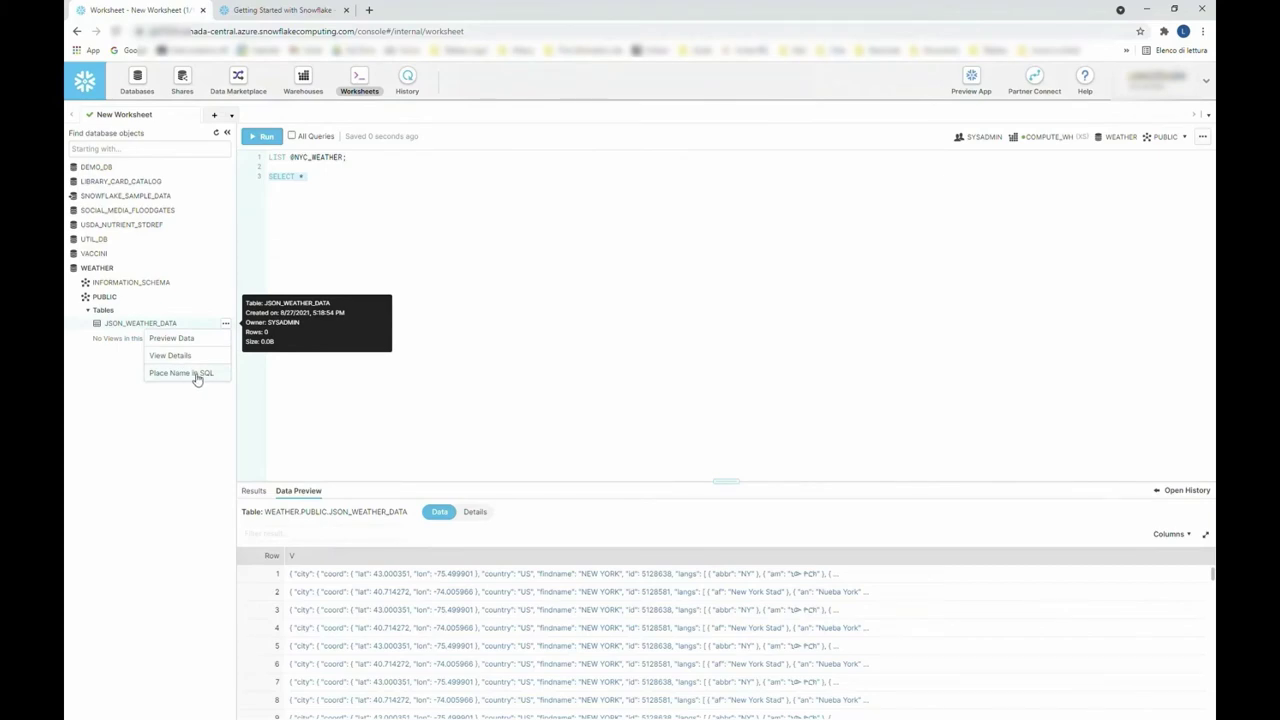
{"action": "left_click", "coordinate": [197, 377]}
{"action": "left_click", "coordinate": [491, 176]}
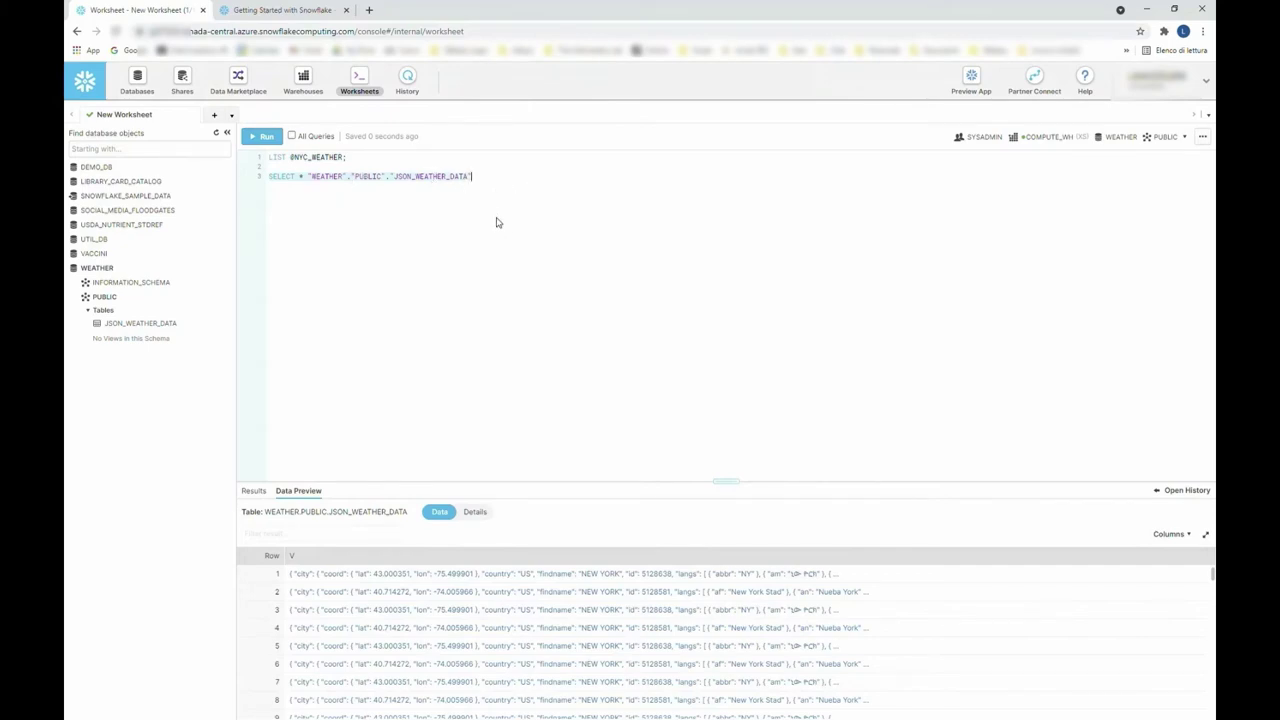
{"action": "key", "text": "Return"}
{"action": "type", "text": "limit 20;"}
{"action": "key", "text": "Up"}
{"action": "type", "text": "FROM"}
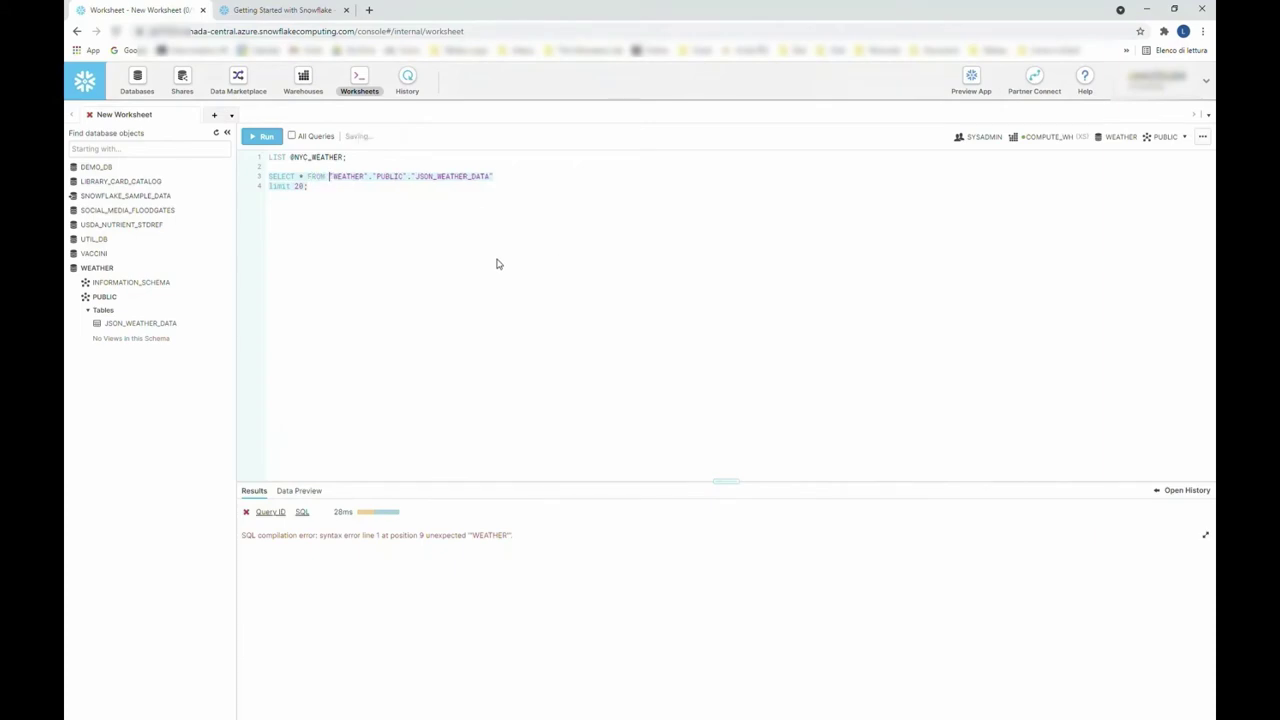
{"action": "key", "text": "ctrl+Return"}
- Look through the query results and examine the first row's full JSON, including its city, coord and langs keys
{"action": "scroll", "coordinate": [767, 637], "scroll_direction": "down", "scroll_amount": 2}
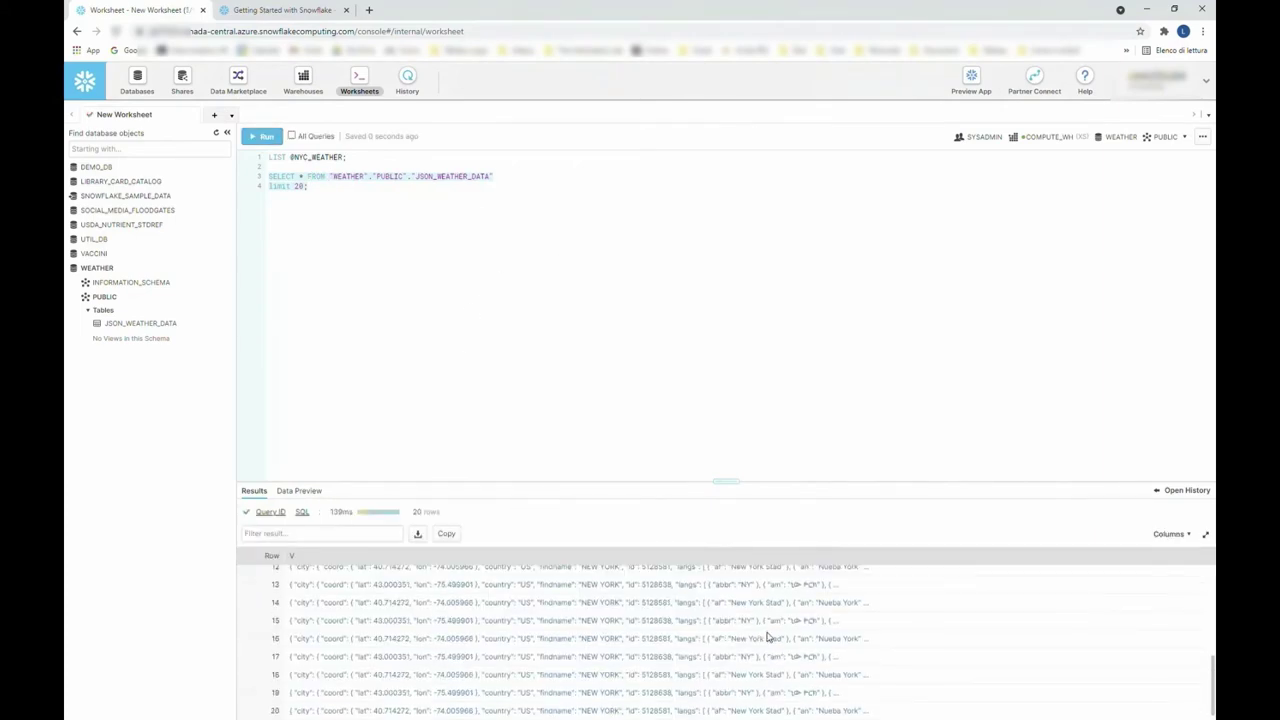
{"action": "scroll", "coordinate": [767, 637], "scroll_direction": "up", "scroll_amount": 3}
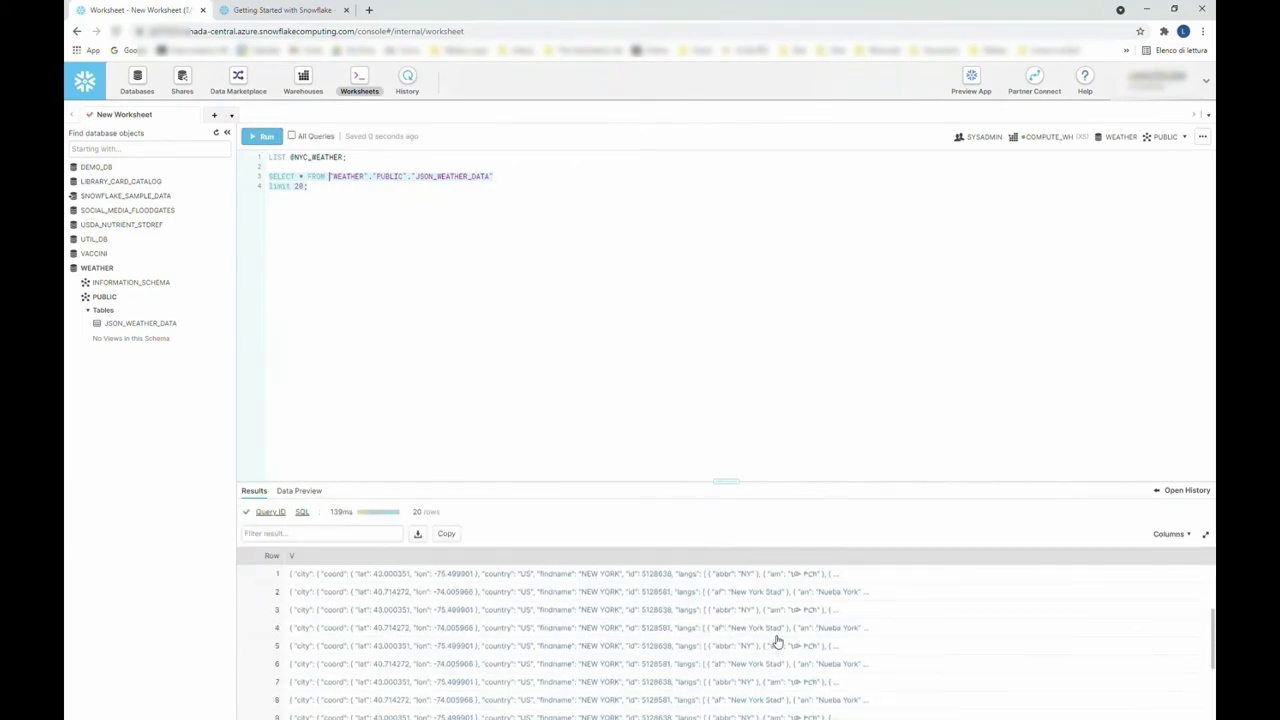
{"action": "left_click", "coordinate": [404, 580]}
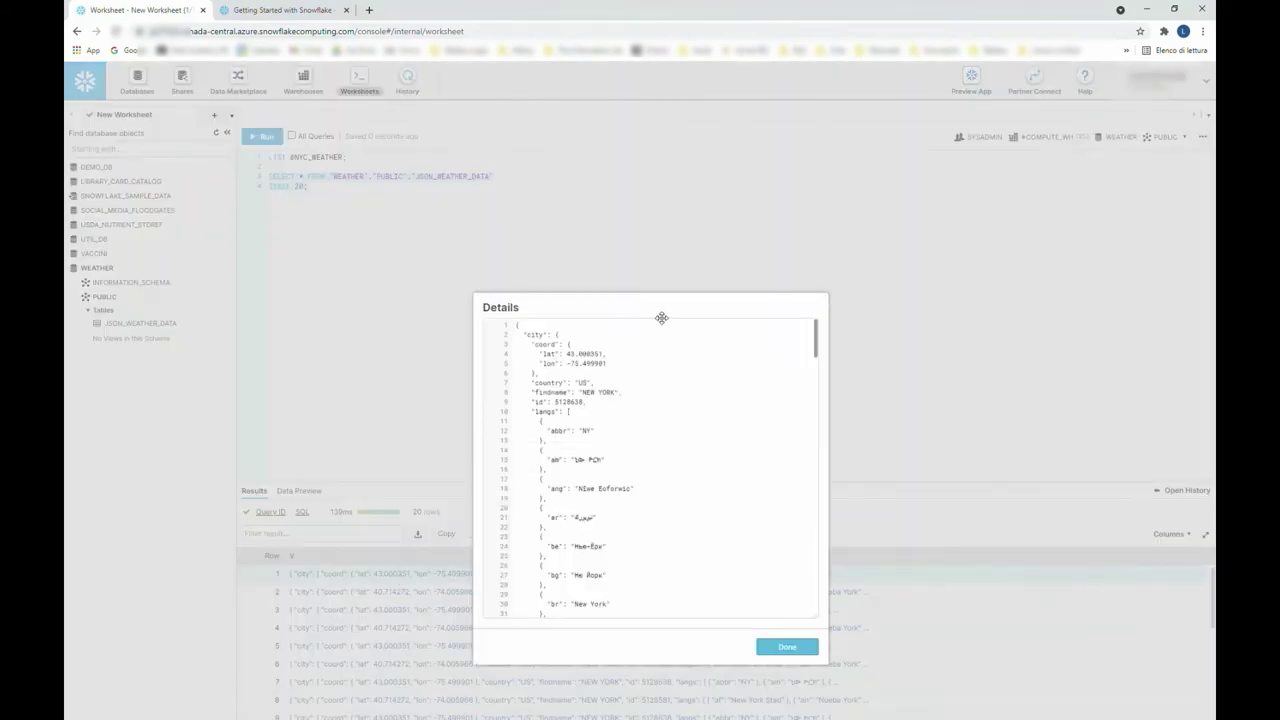
{"action": "left_click_drag", "start_coordinate": [660, 317], "coordinate": [646, 148]}
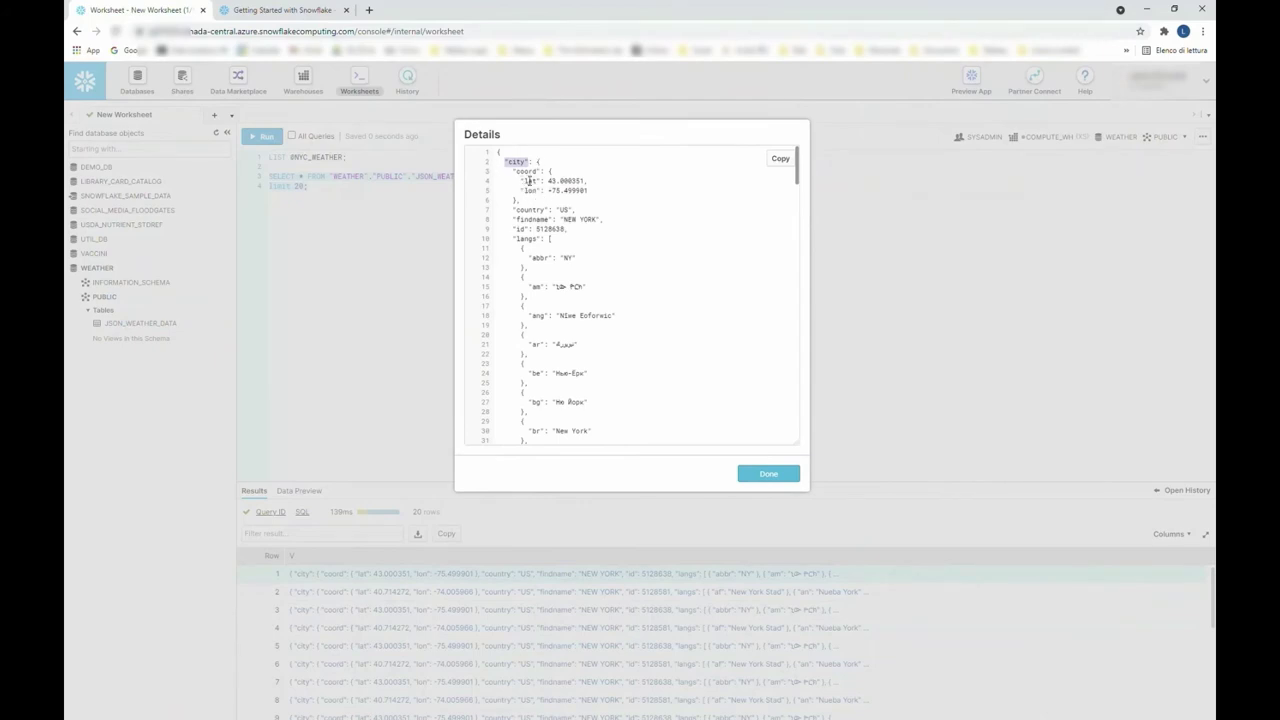
{"action": "left_click_drag", "start_coordinate": [513, 171], "coordinate": [545, 211]}
{"action": "left_click_drag", "start_coordinate": [517, 245], "coordinate": [545, 241]}
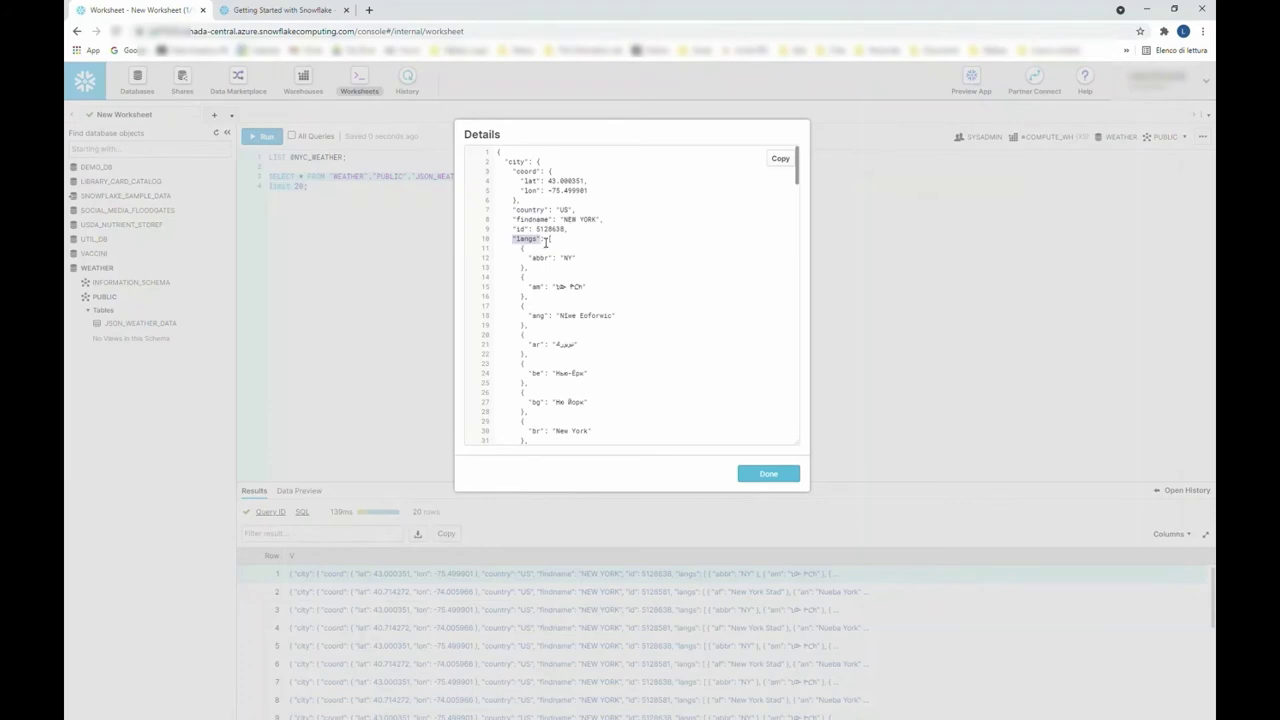